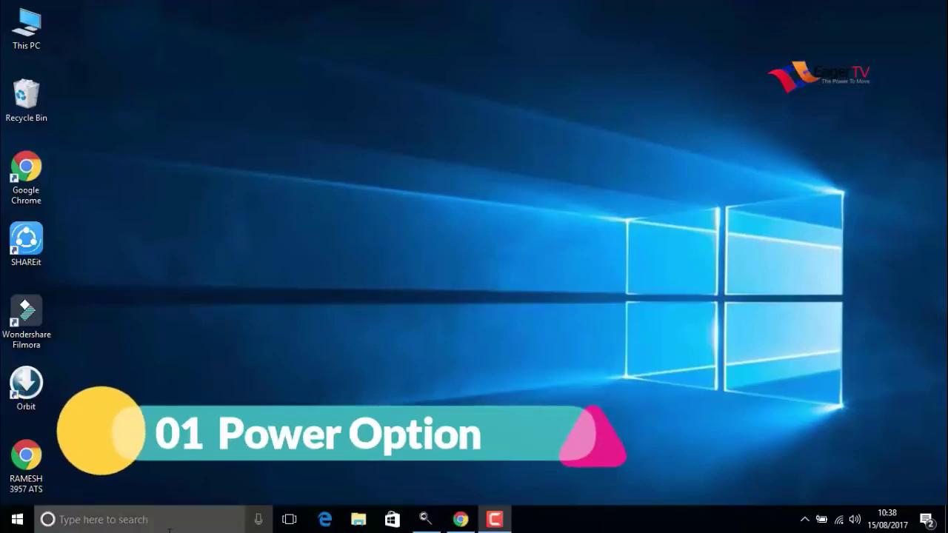
Step: Find Power Options by searching for "power" and switch the active power plan to High performance
click(15, 519)
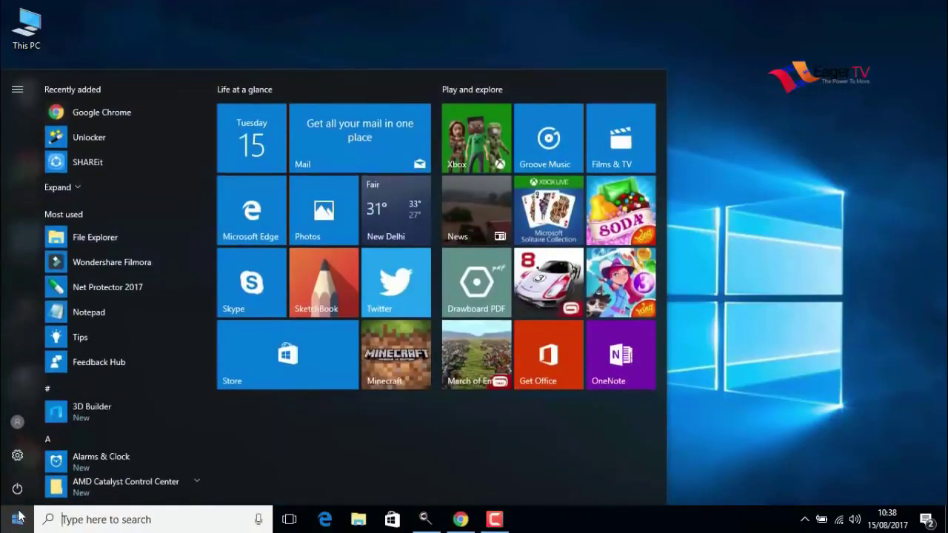
text(power)
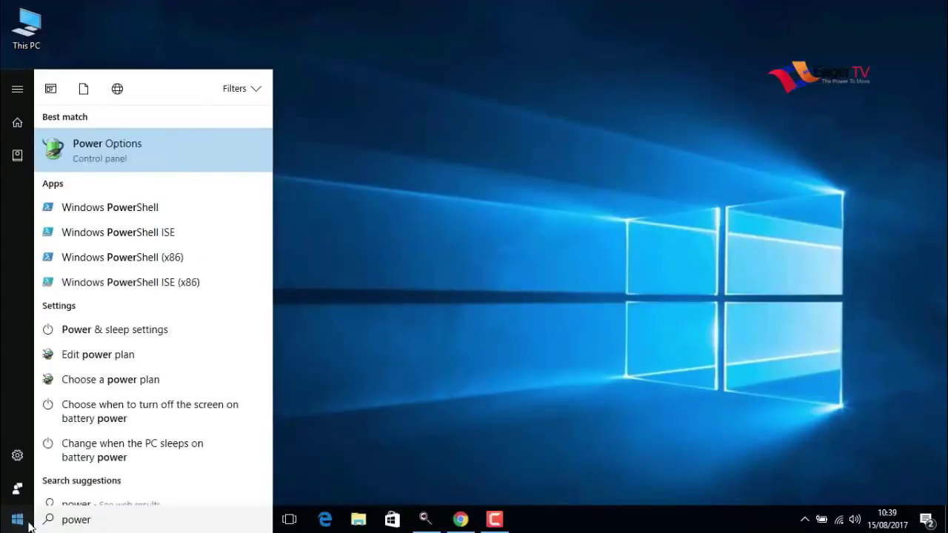
click(108, 159)
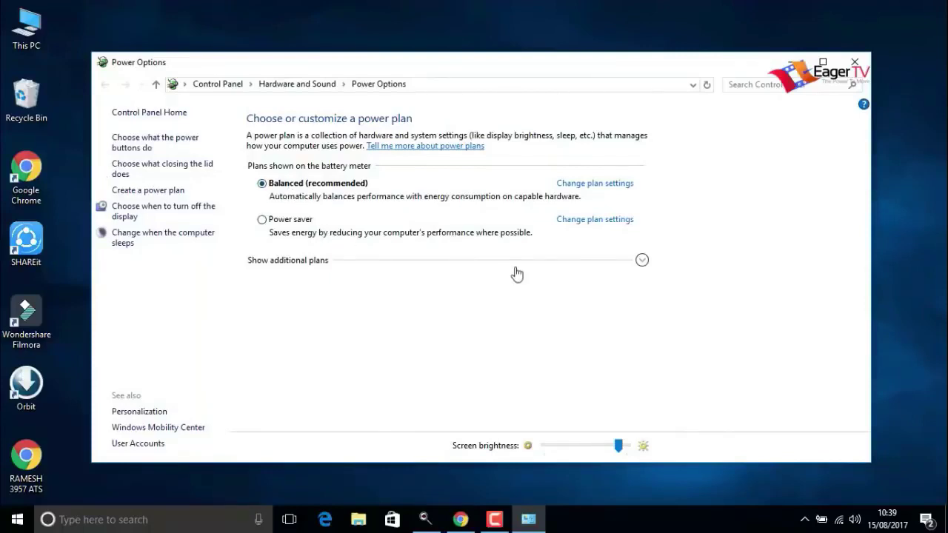
click(638, 262)
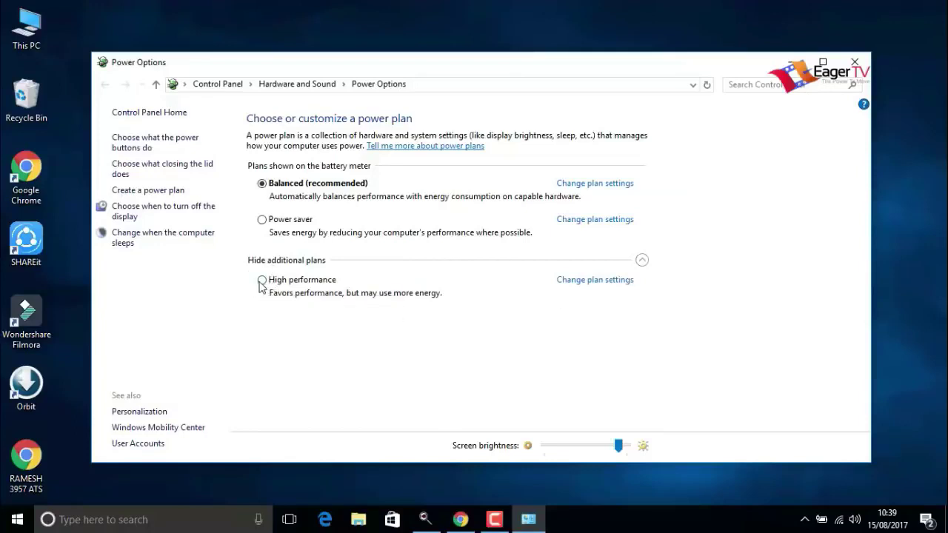
click(261, 283)
click(855, 62)
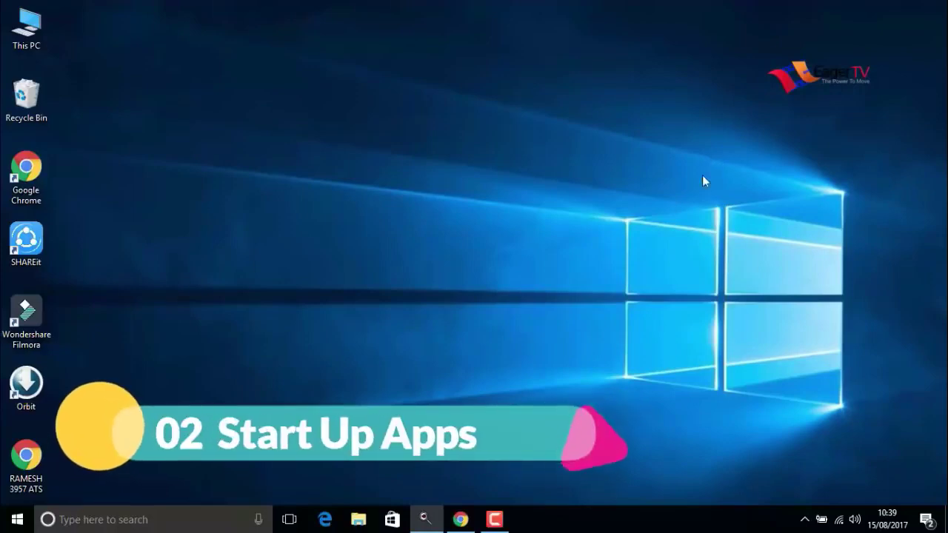
Step: Open Task Manager and disable Orbit Downloader as a startup app
right_click(661, 526)
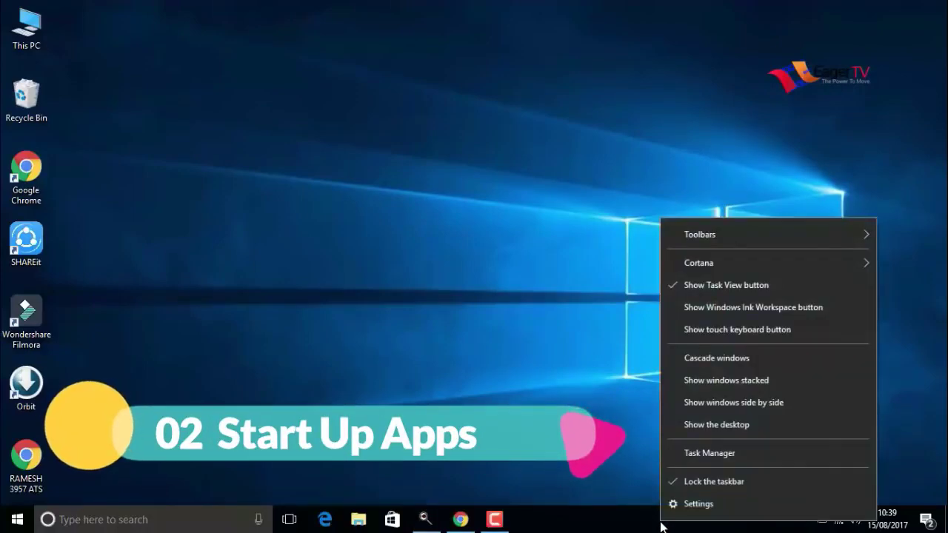
click(687, 453)
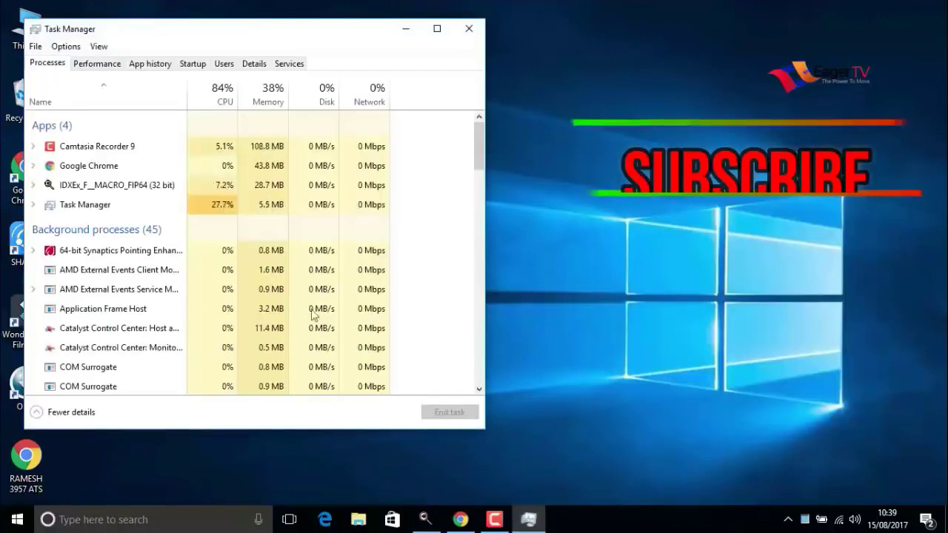
click(189, 63)
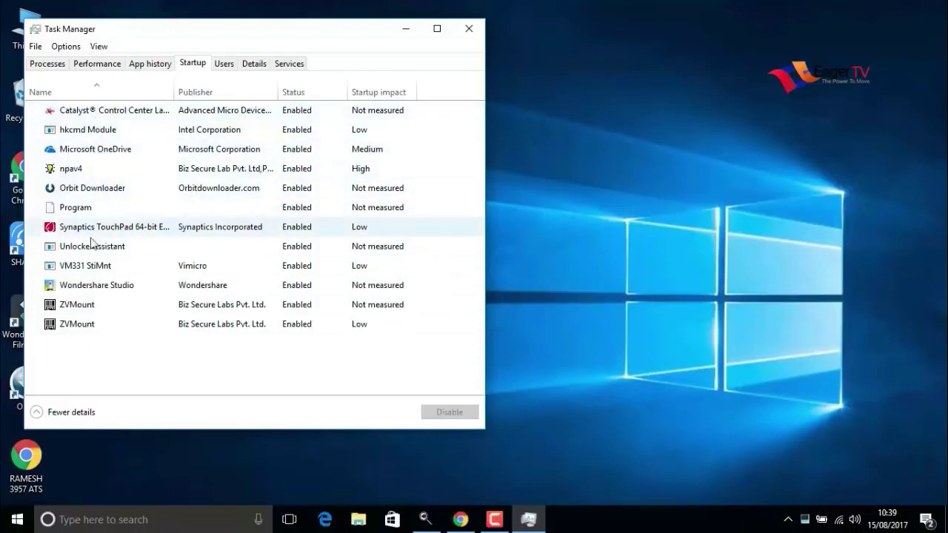
click(106, 190)
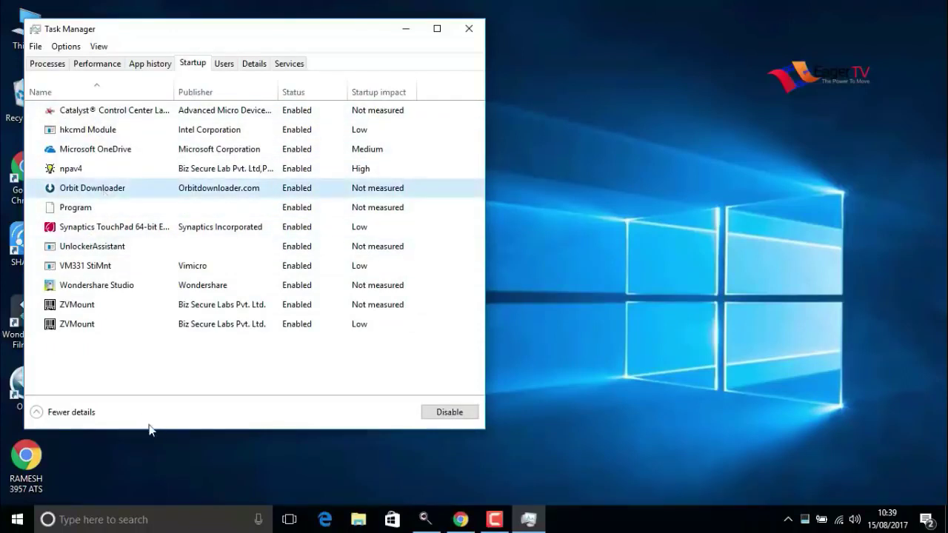
click(453, 419)
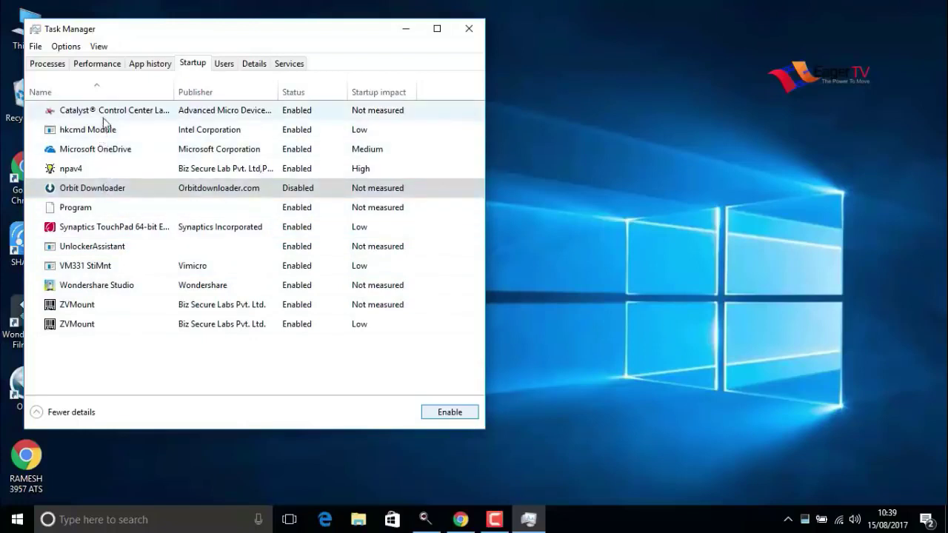
Step: Disable Wondershare Studio as a startup app and close Task Manager
click(91, 326)
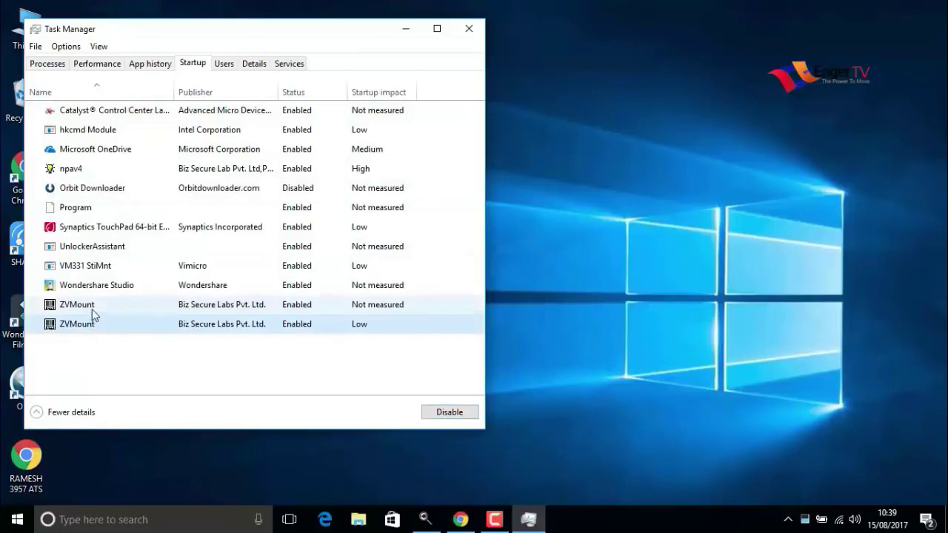
click(93, 311)
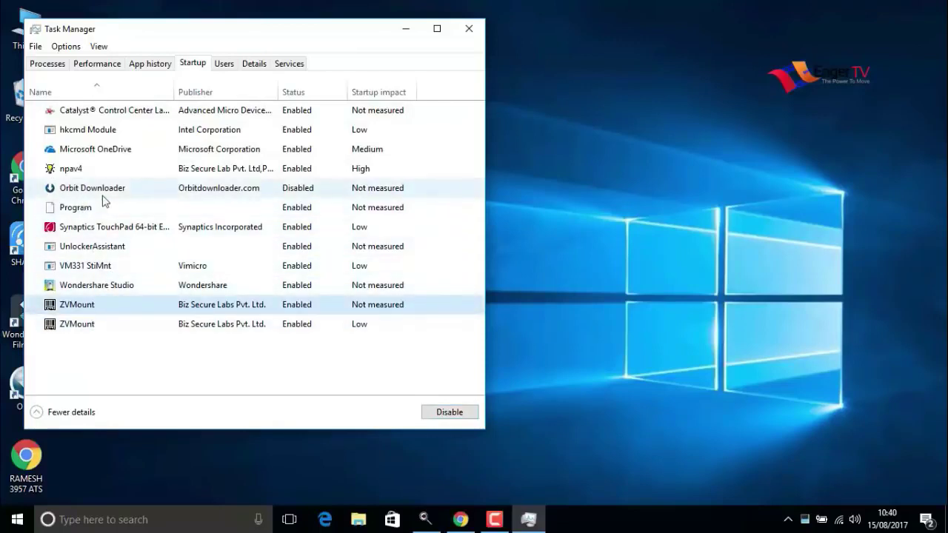
click(77, 151)
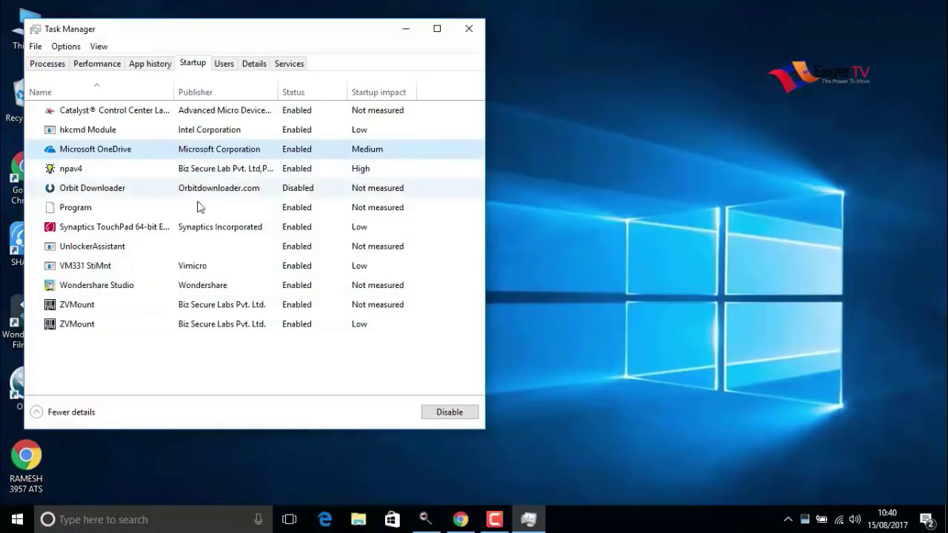
click(203, 289)
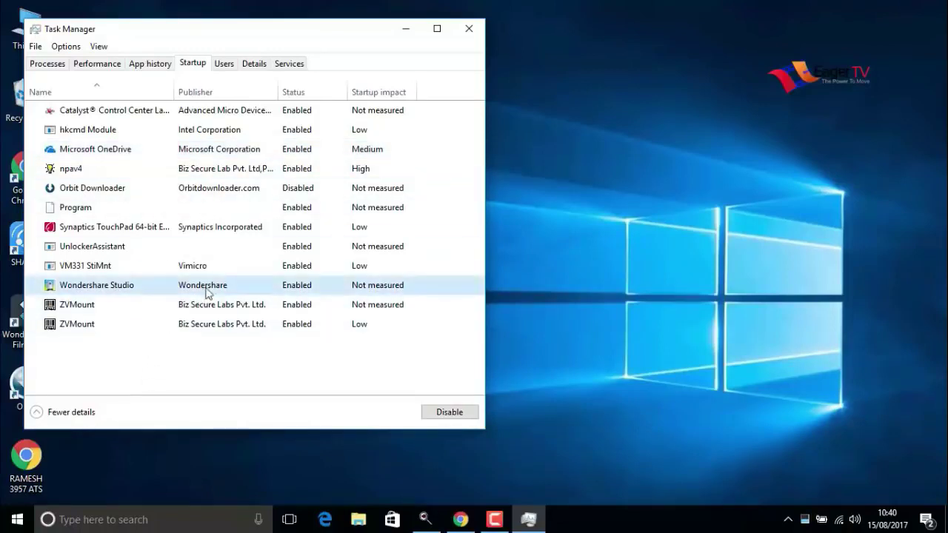
click(444, 415)
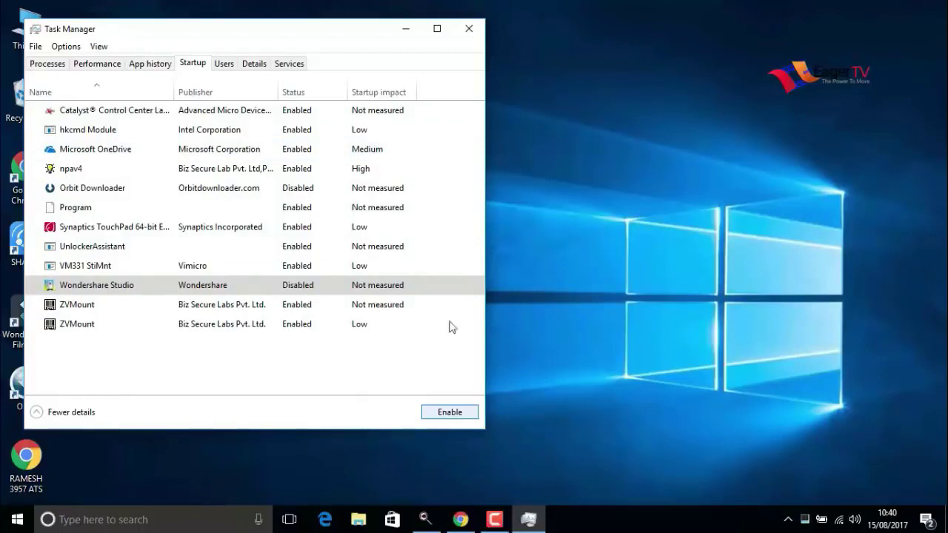
click(469, 29)
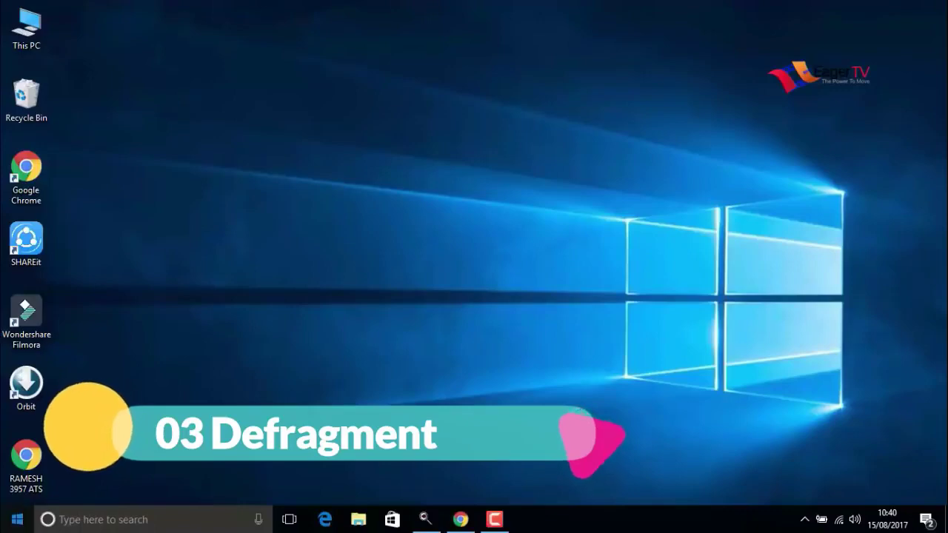
Step: Find Defragment and Optimize Drives, start optimizing drive C:, and close the Optimize Drives window
key(super)
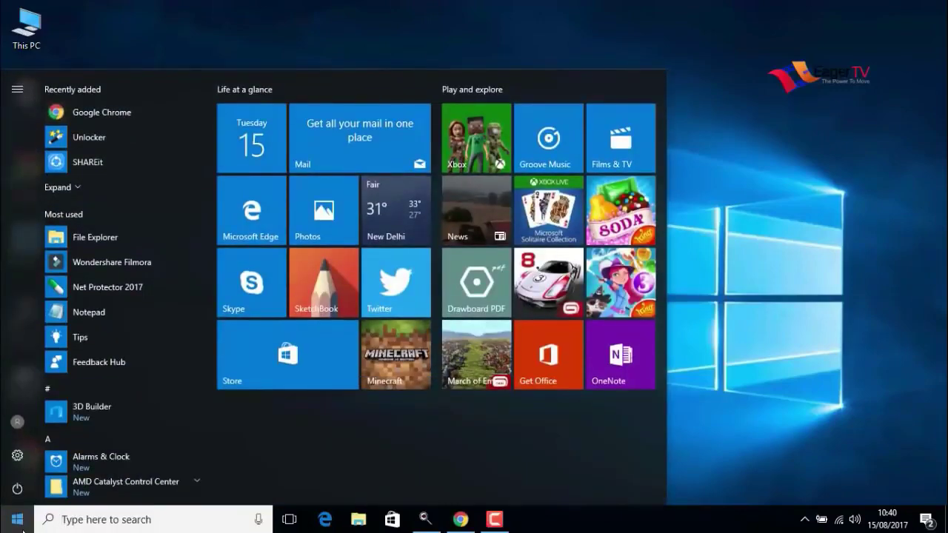
text(defr)
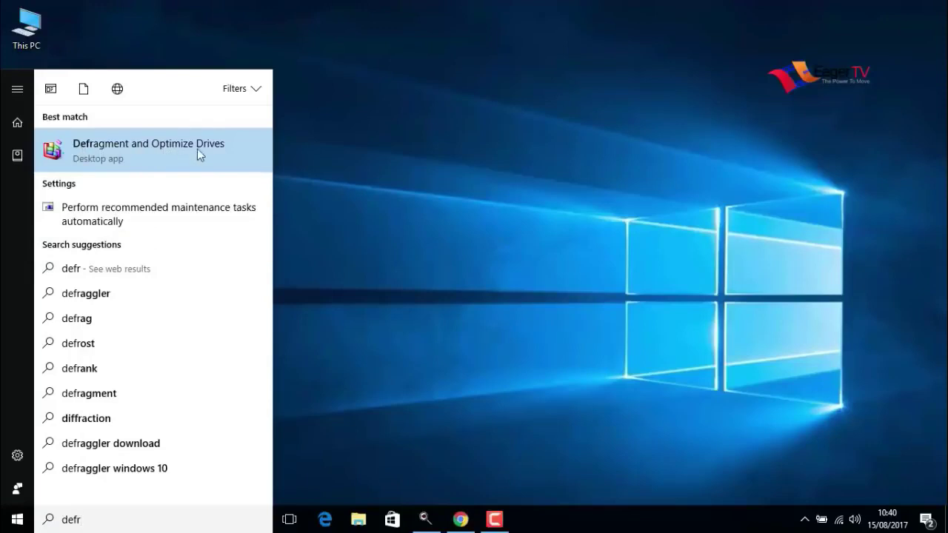
click(155, 150)
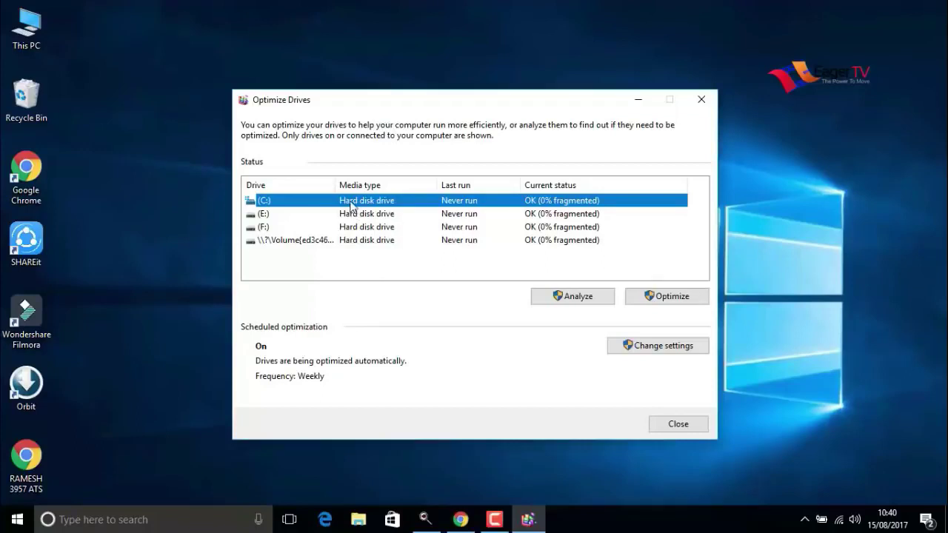
click(657, 304)
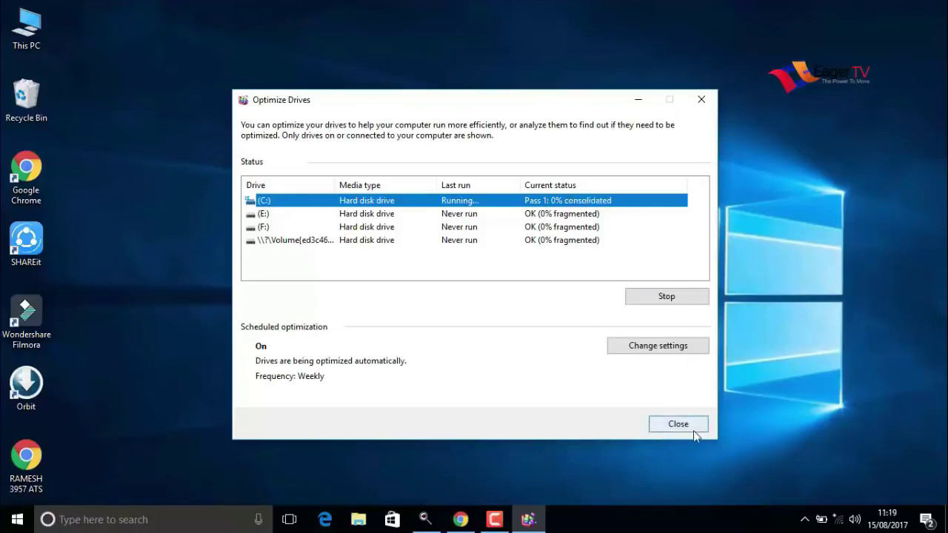
click(678, 424)
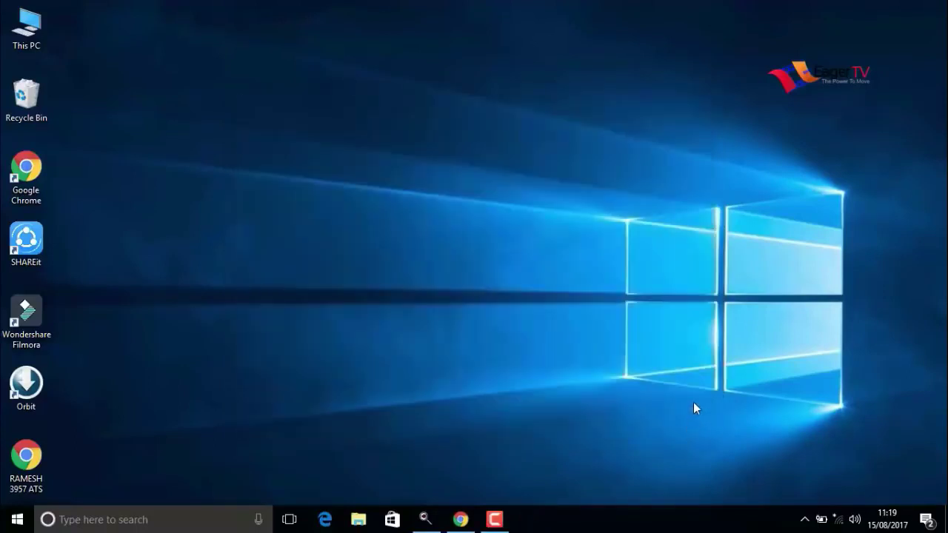
Step: Open the properties of Local Disk (C:) from This PC and launch Disk Cleanup for it
double_click(28, 37)
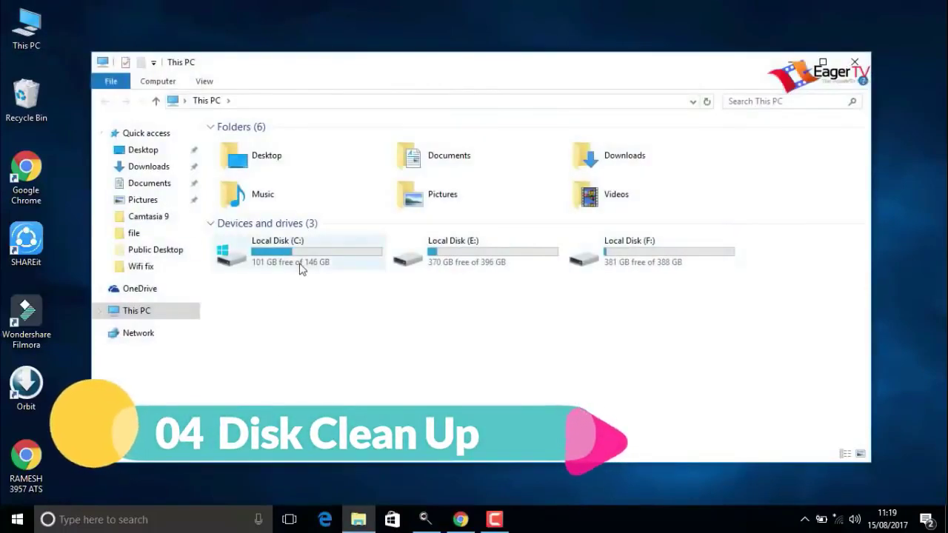
click(300, 267)
right_click(300, 266)
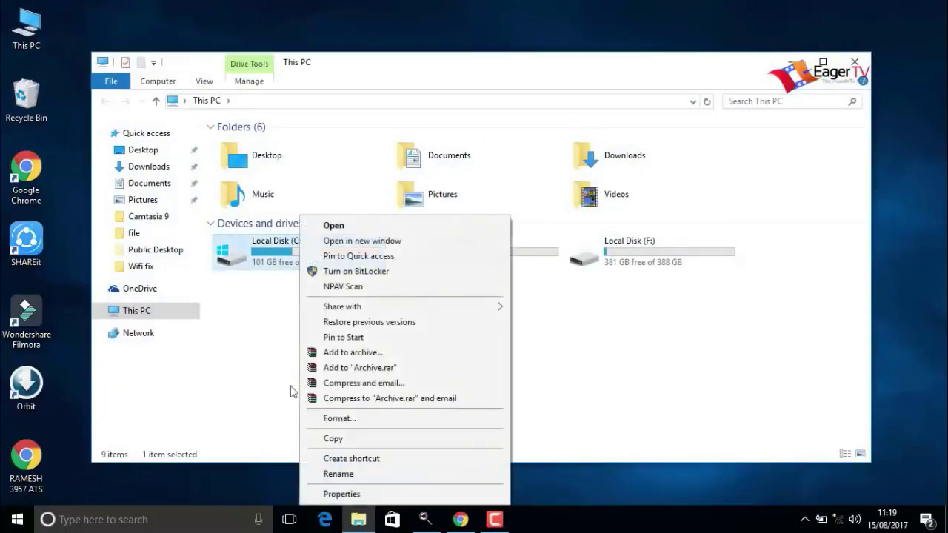
click(345, 493)
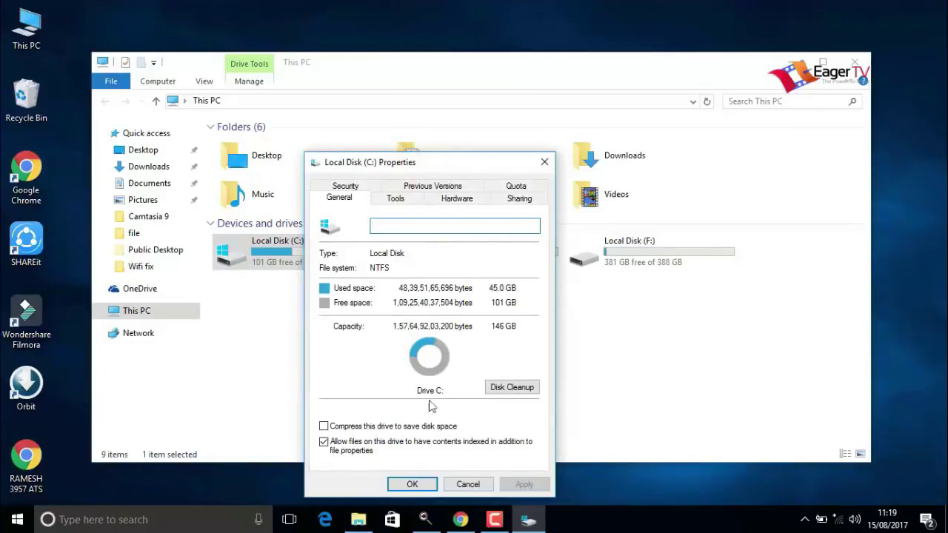
click(504, 391)
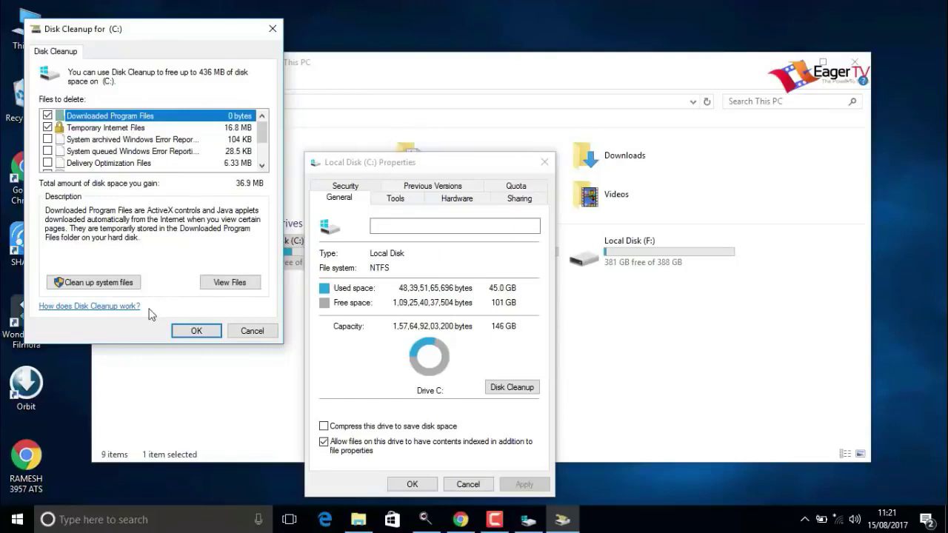
Step: Include system files in the C: cleanup, permanently delete the preselected files, and close the drive's properties and This PC
click(86, 283)
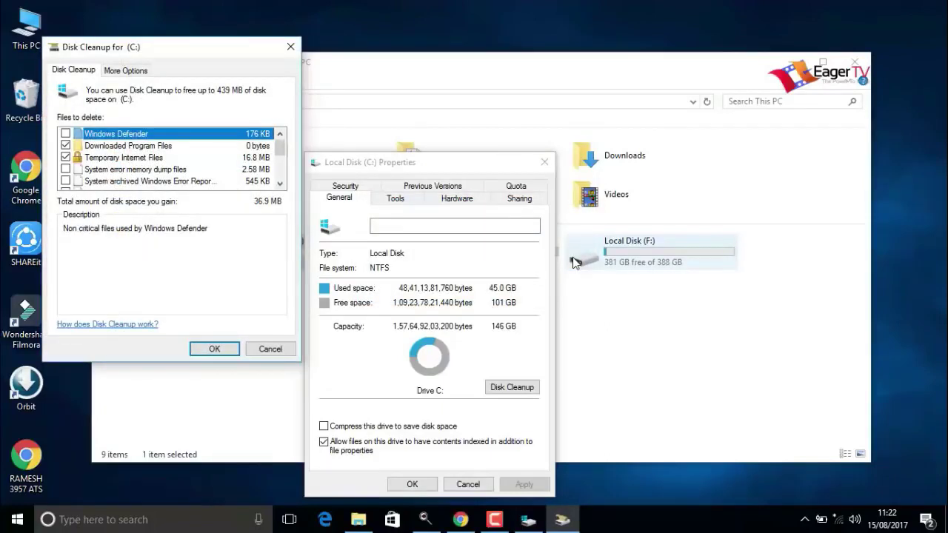
click(213, 351)
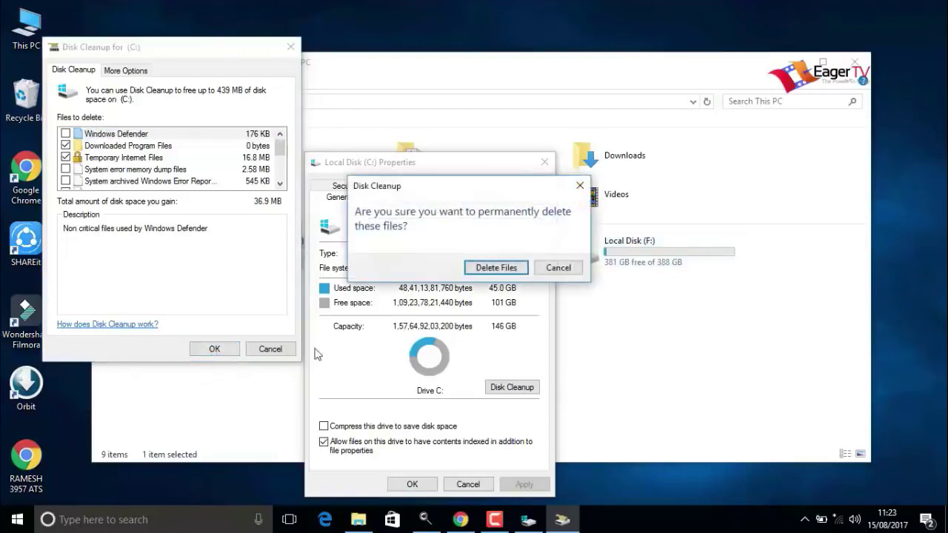
click(494, 267)
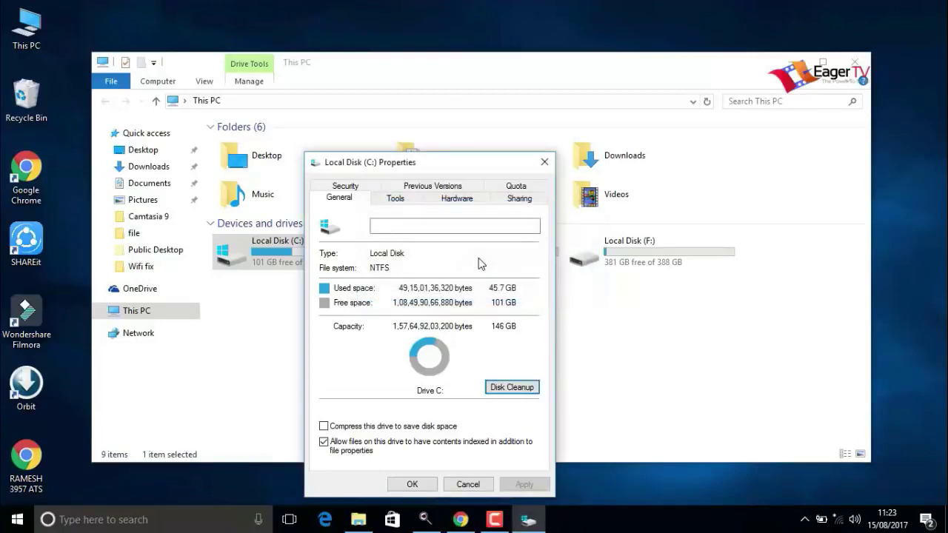
click(407, 483)
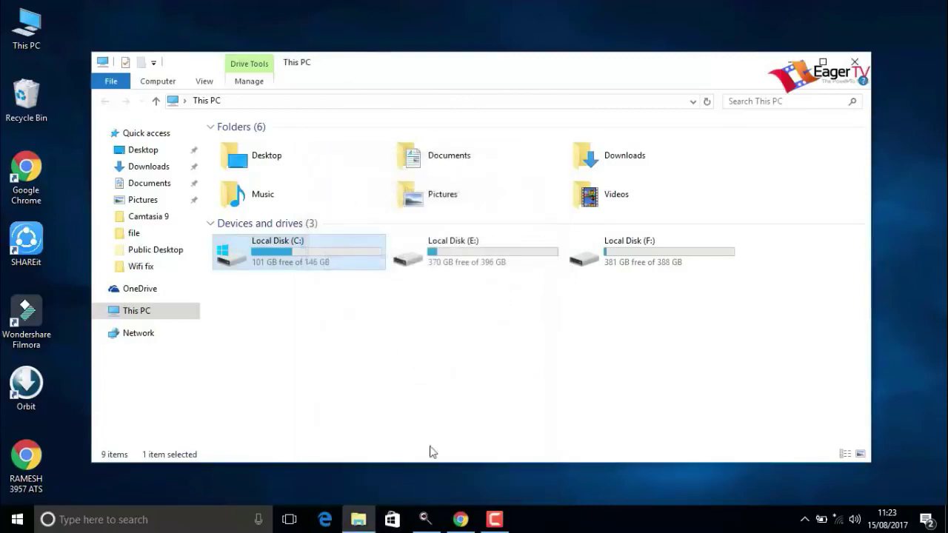
click(851, 61)
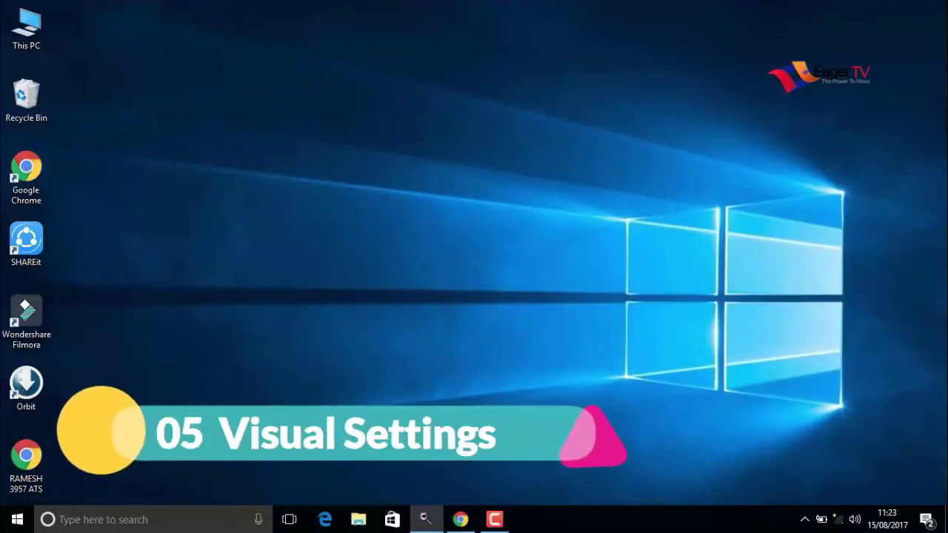
Step: Search for "system" and open the System page with the computer's basic information
click(11, 524)
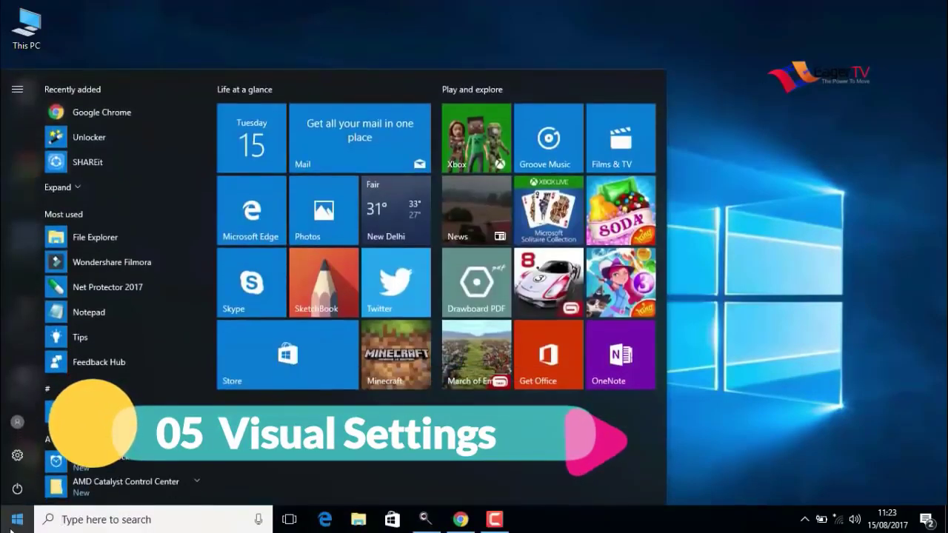
text(s)
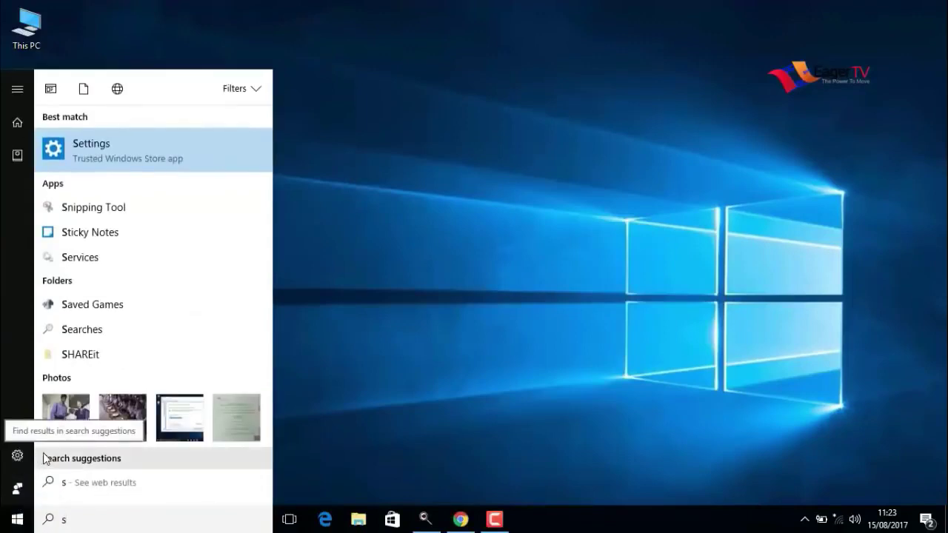
text(yst)
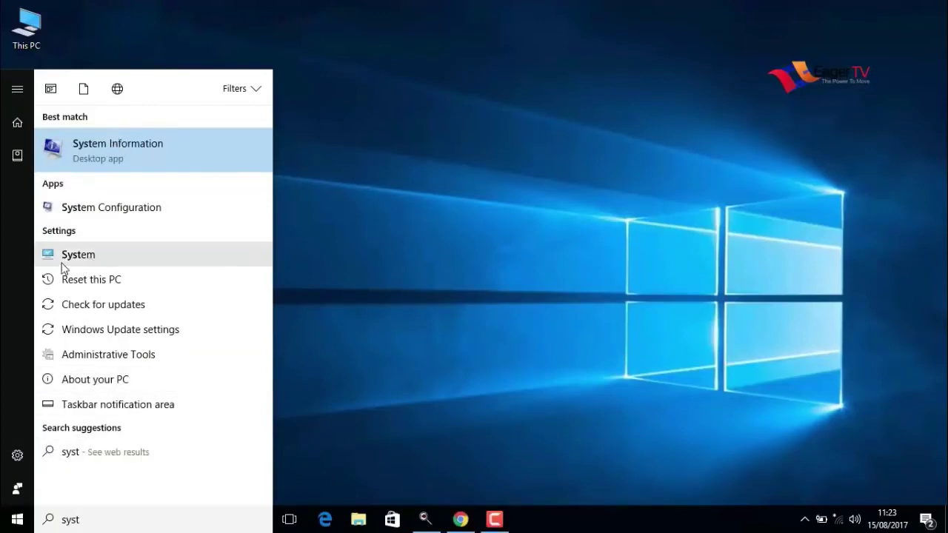
text(em)
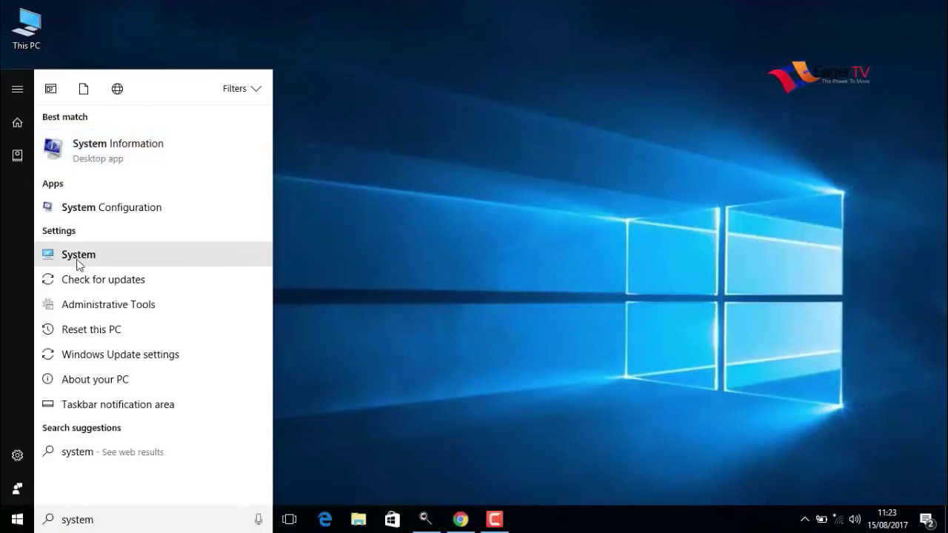
click(76, 257)
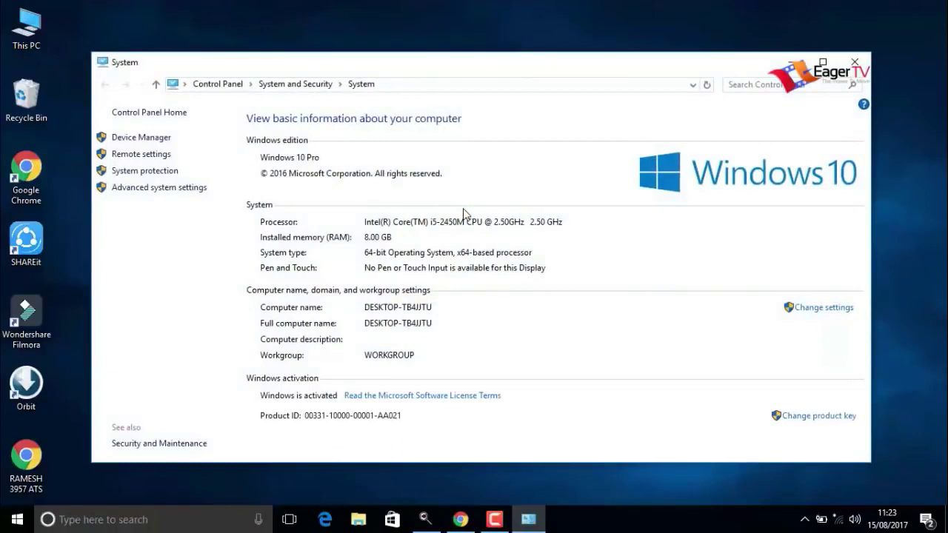
Step: Adjust the visual effects for best performance with only mouse pointer shadows enabled, apply this, and close the System windows
click(149, 191)
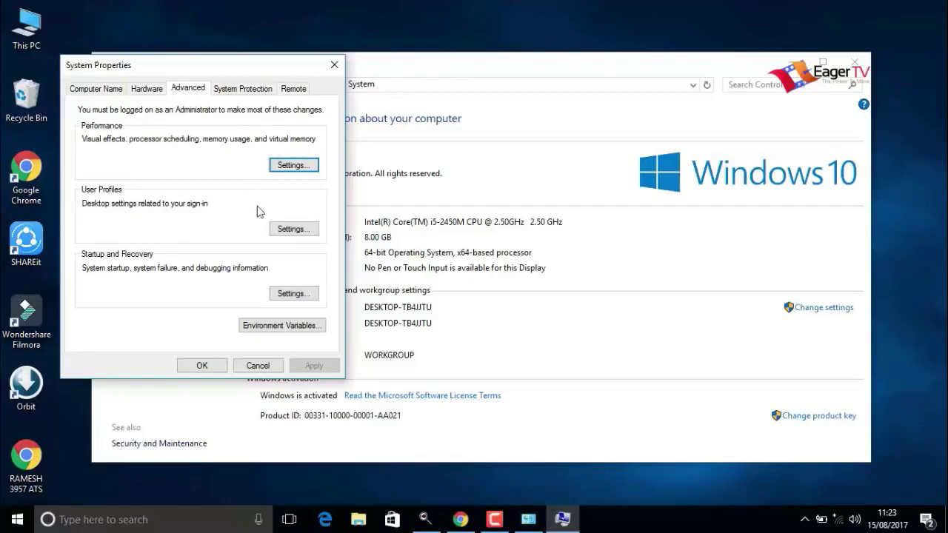
click(295, 169)
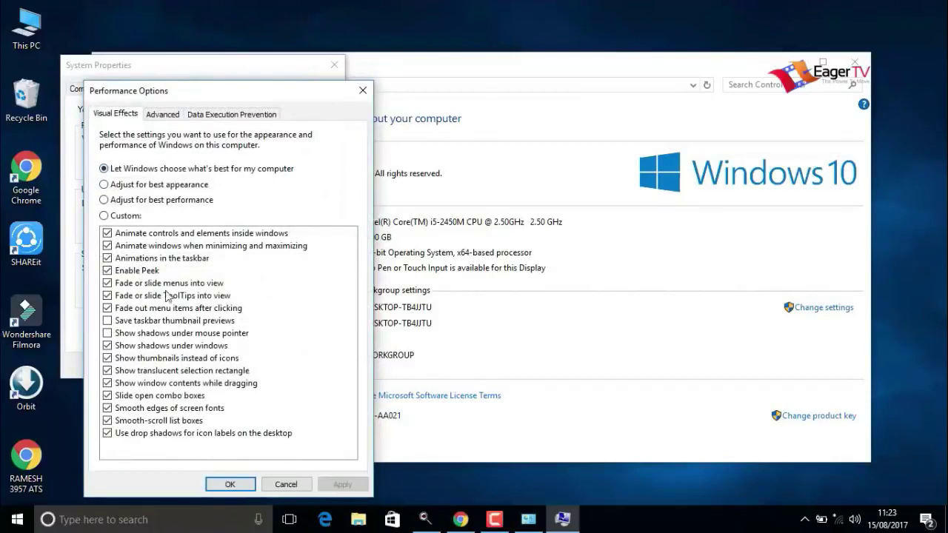
click(104, 200)
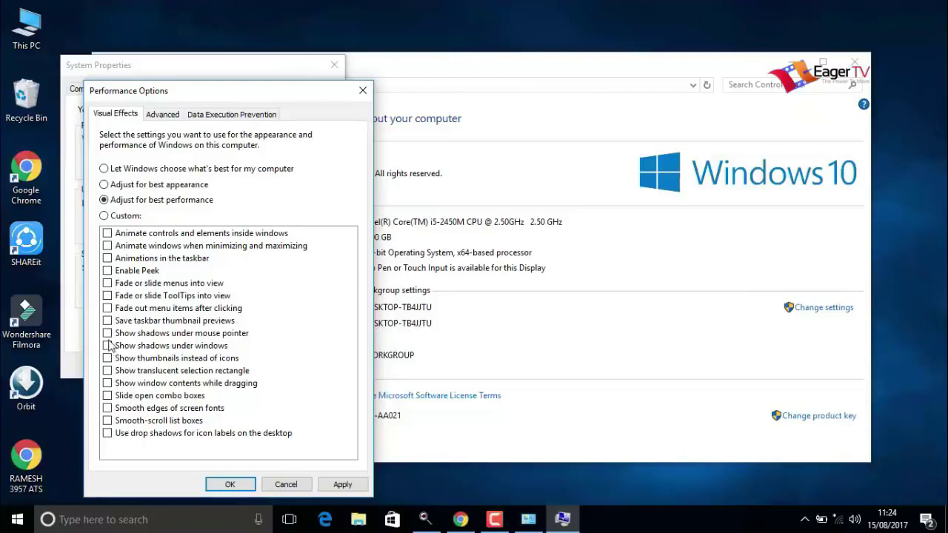
click(109, 333)
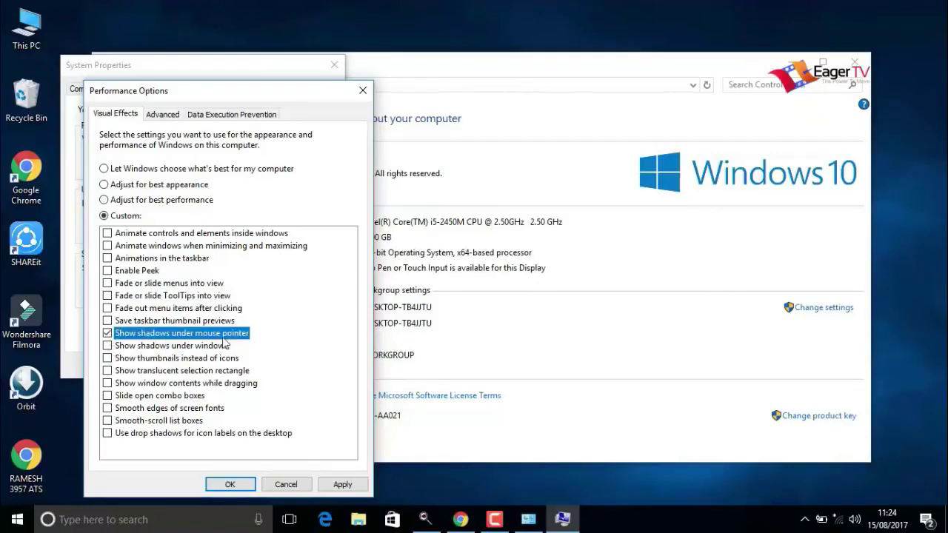
click(341, 485)
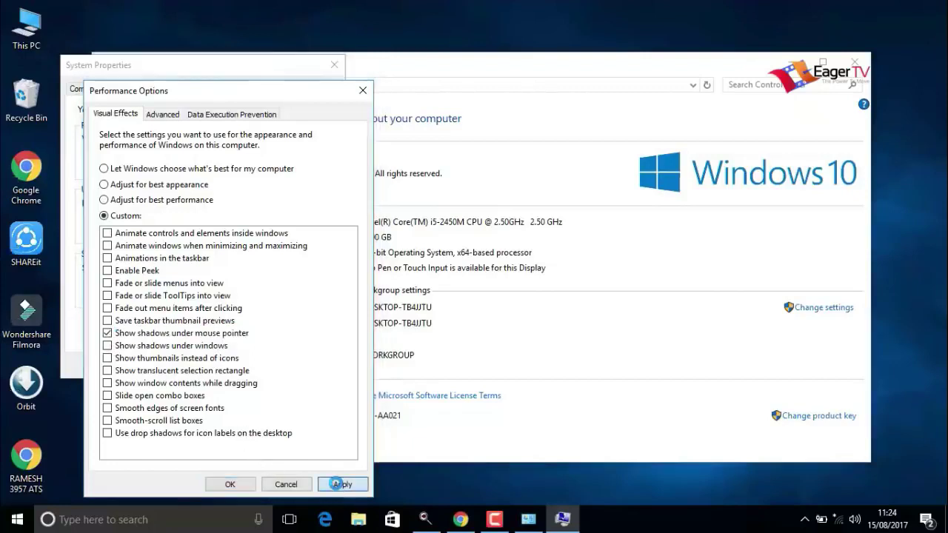
click(235, 485)
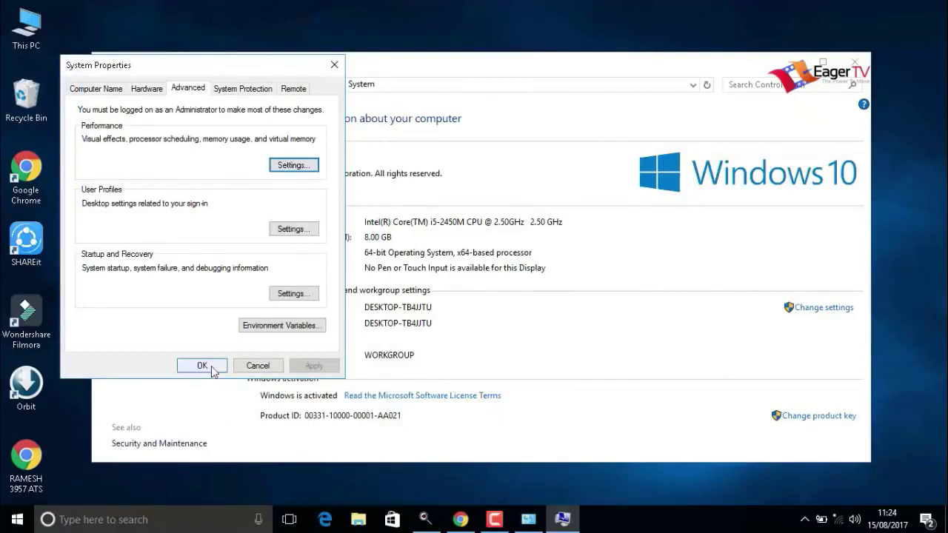
click(202, 366)
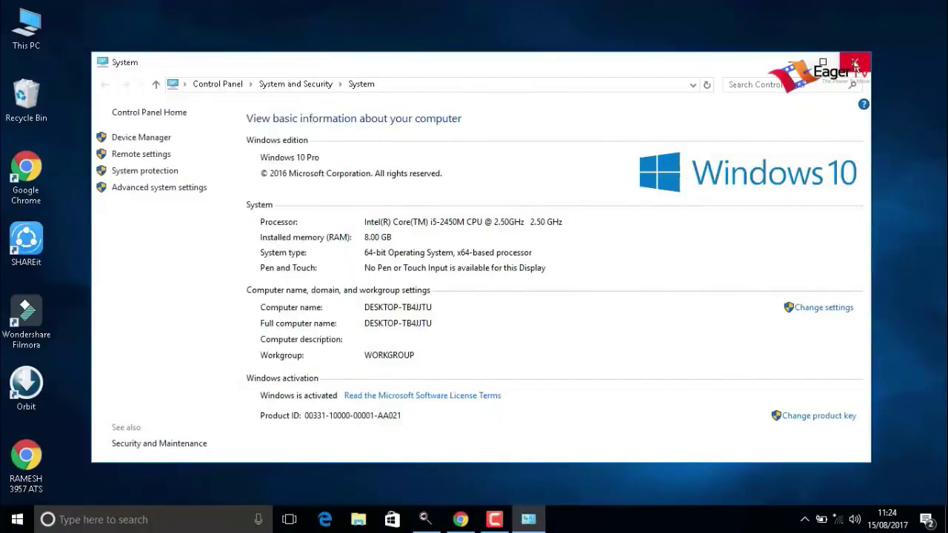
click(854, 62)
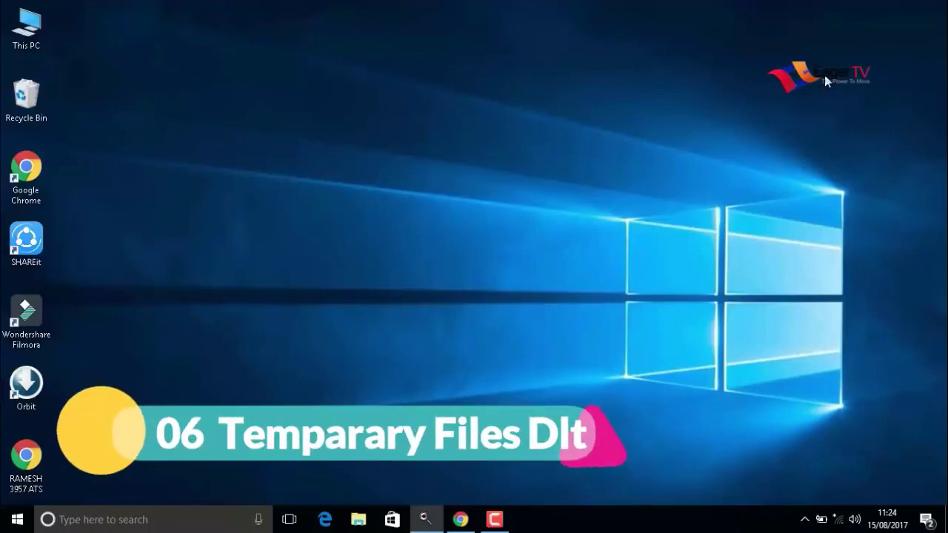
Step: Find the Run app and use it to open the user's temporary files folder with %temp%
click(16, 519)
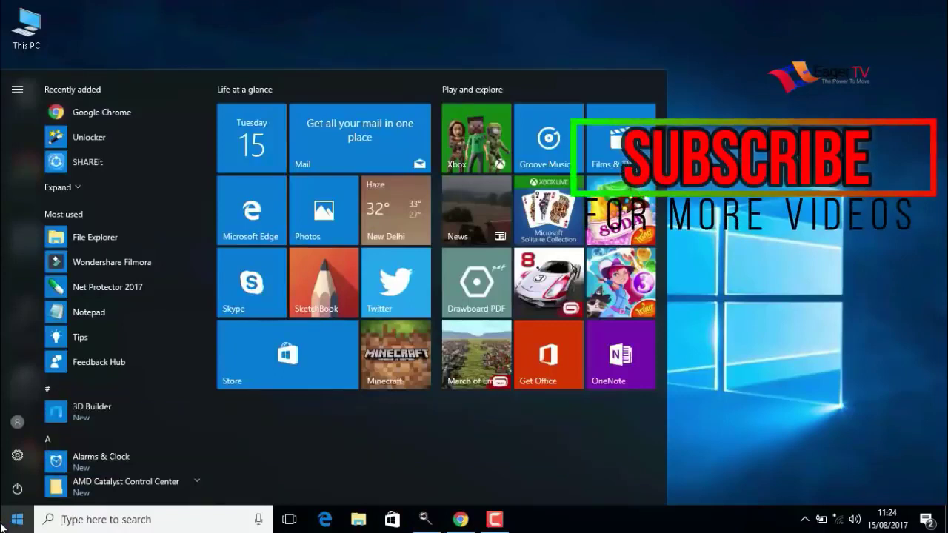
text(run)
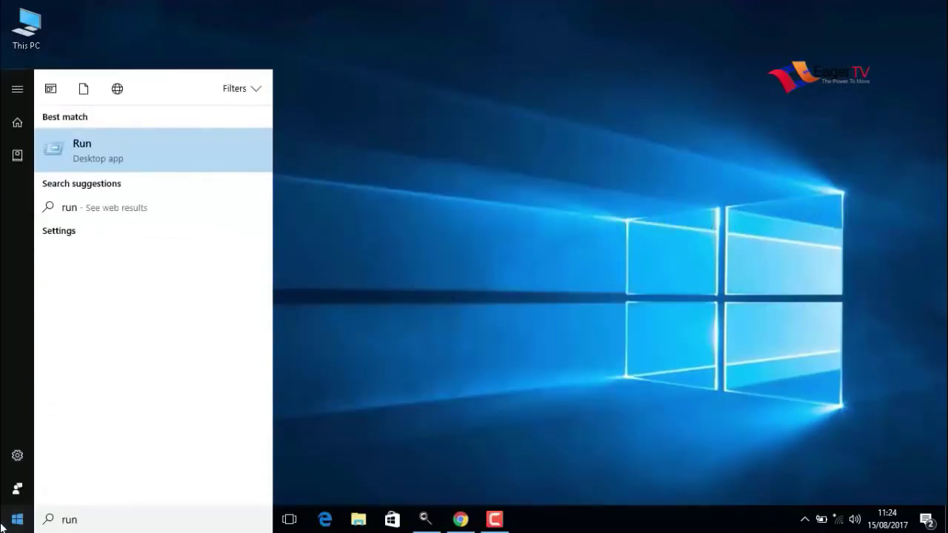
click(92, 151)
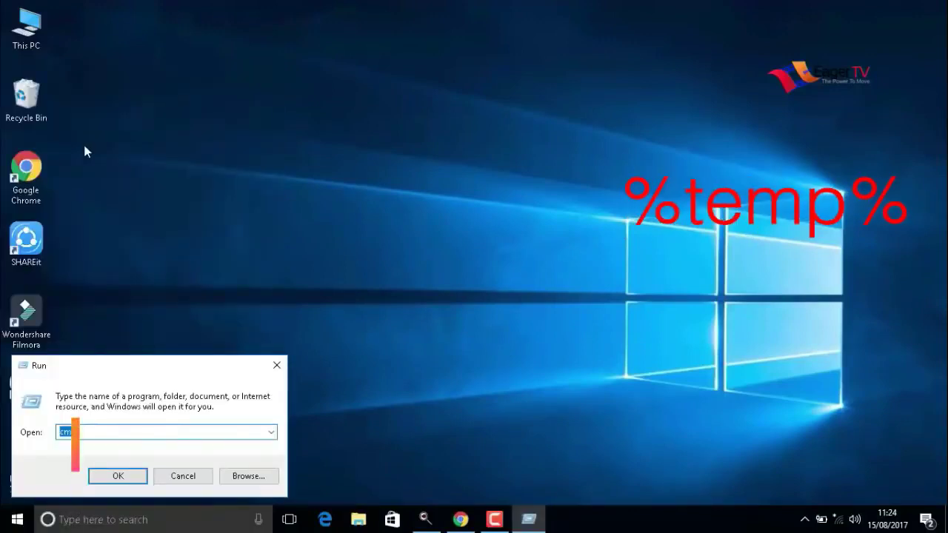
text(%temp%)
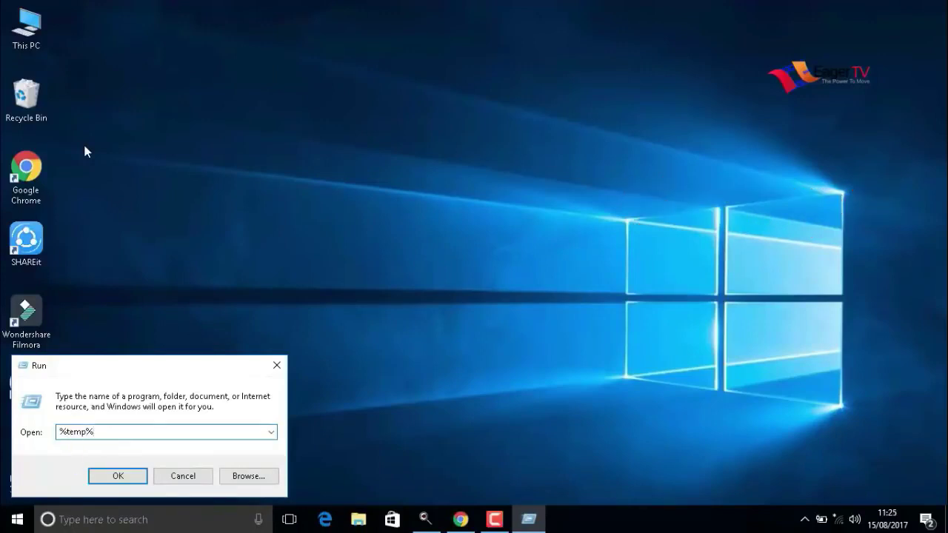
click(108, 478)
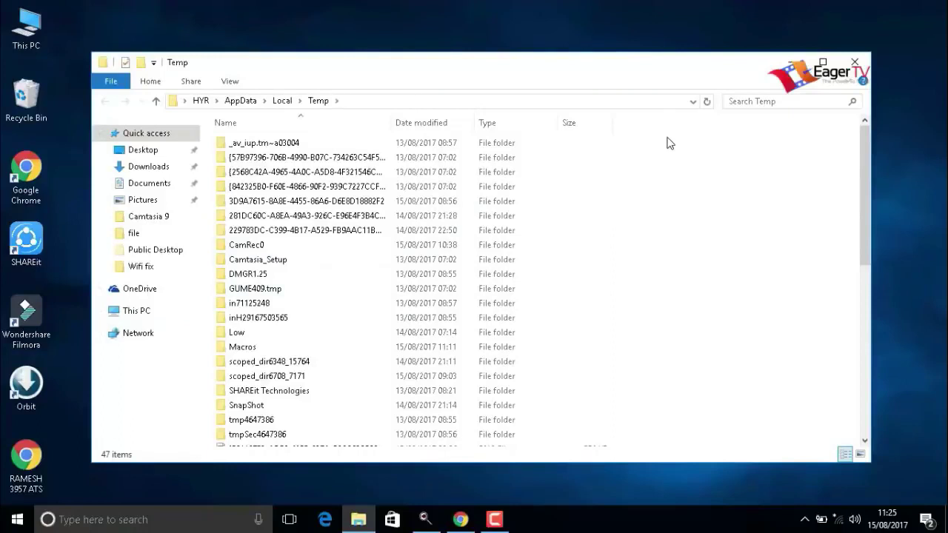
Step: Delete all items in the user's Temp folder, cancel for the in-use CamRec0 folder, and close the window
key(ctrl+a)
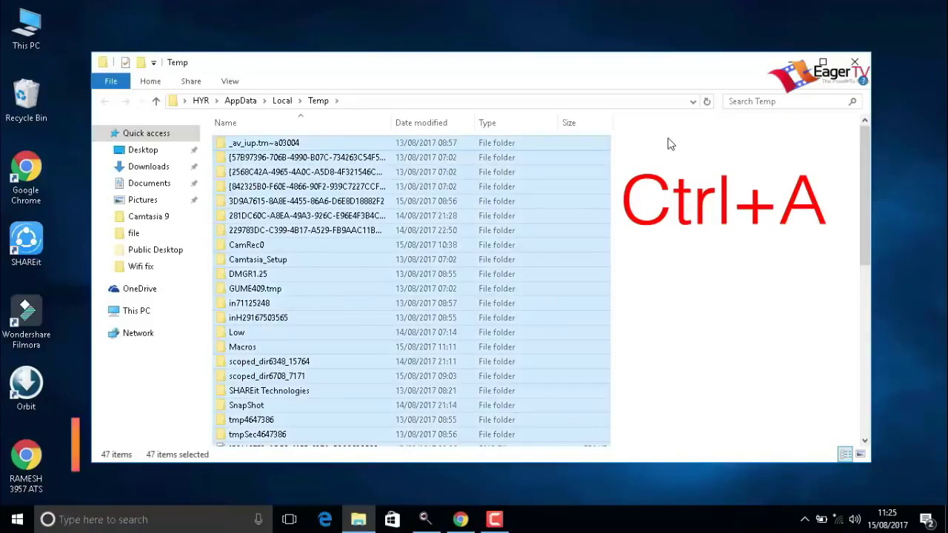
right_click(565, 251)
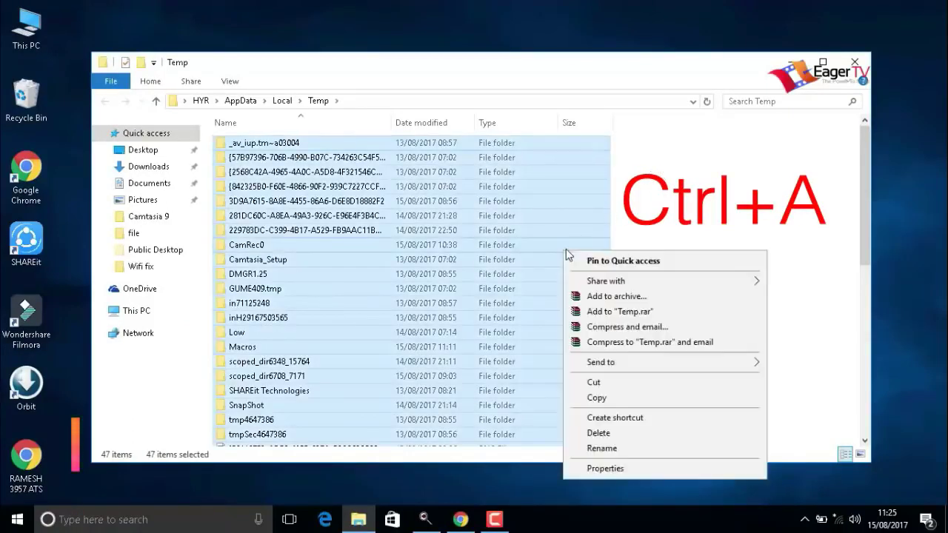
click(601, 435)
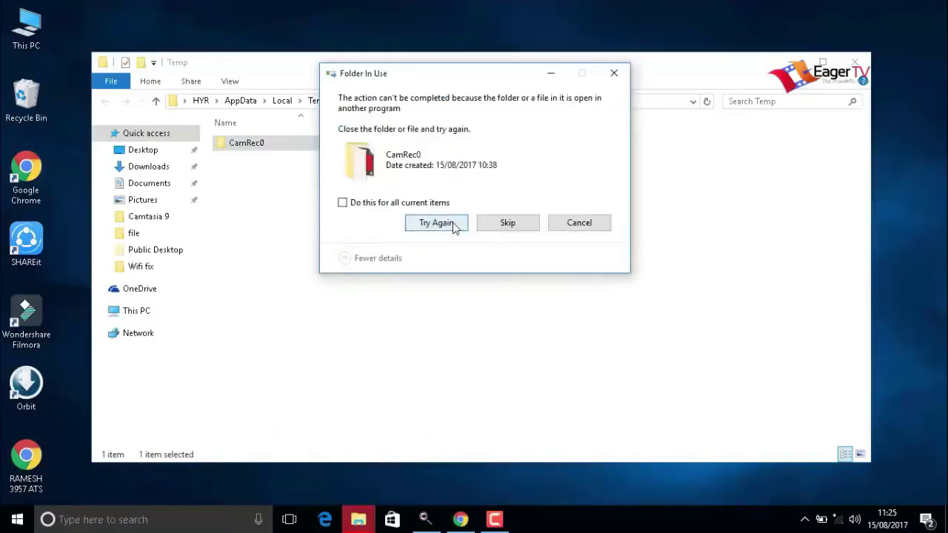
click(570, 224)
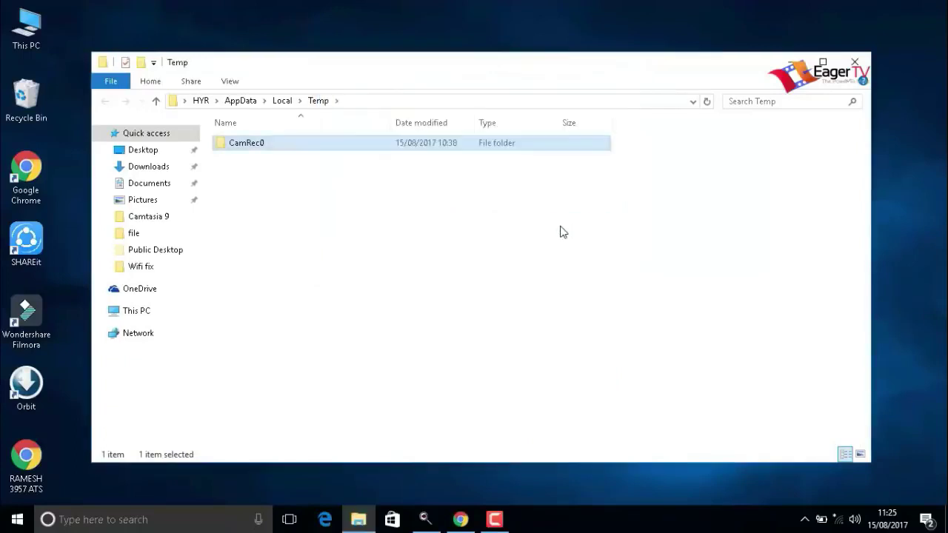
click(854, 63)
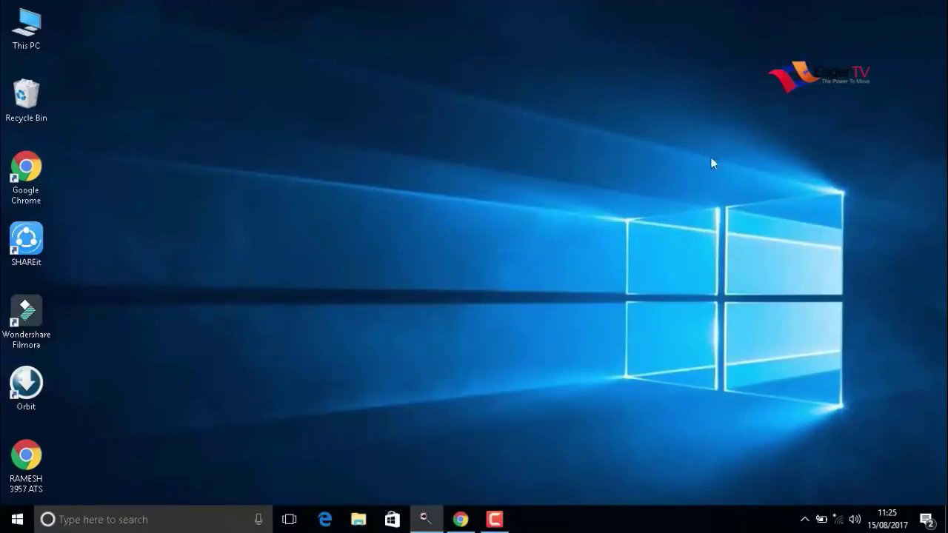
Step: Open the Windows Temp folder by running temp, granting permanent access to the folder
click(16, 519)
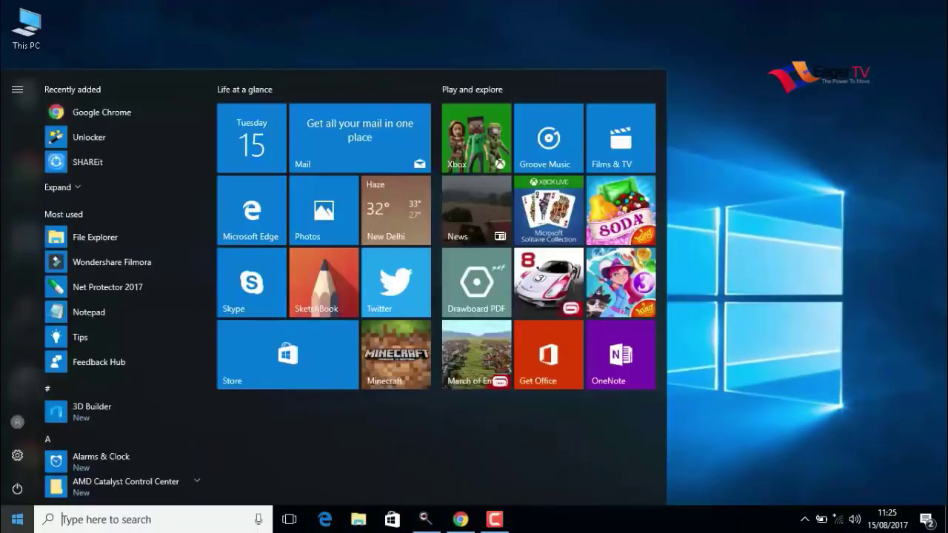
text(run)
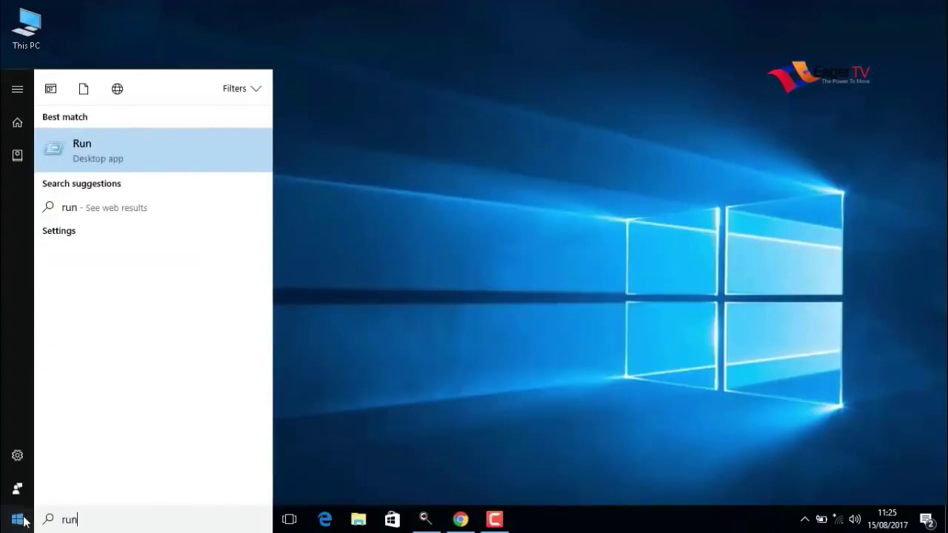
click(95, 154)
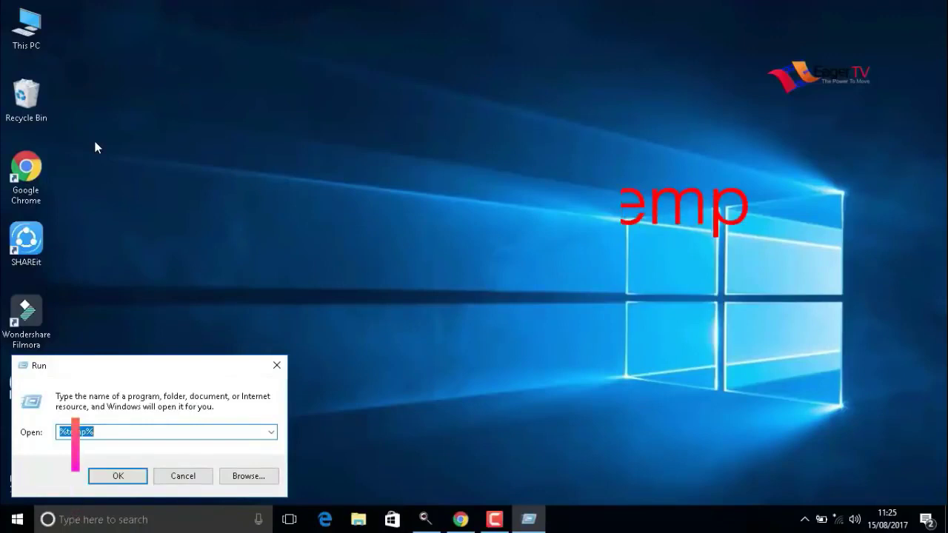
text(tem)
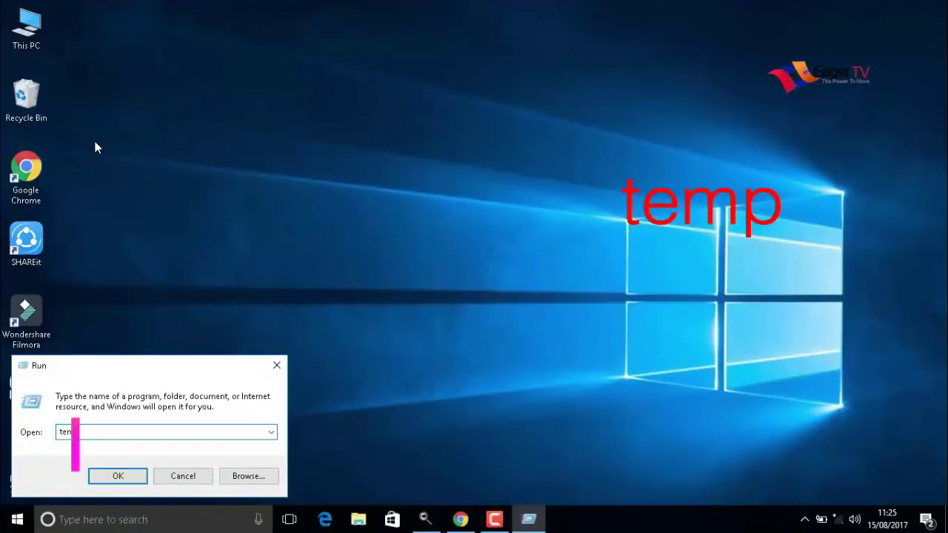
text(p)
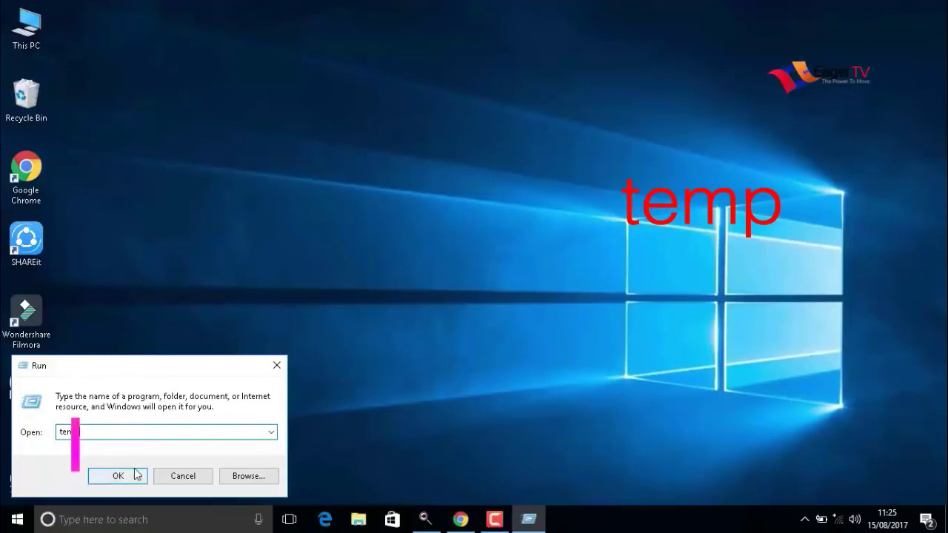
click(134, 474)
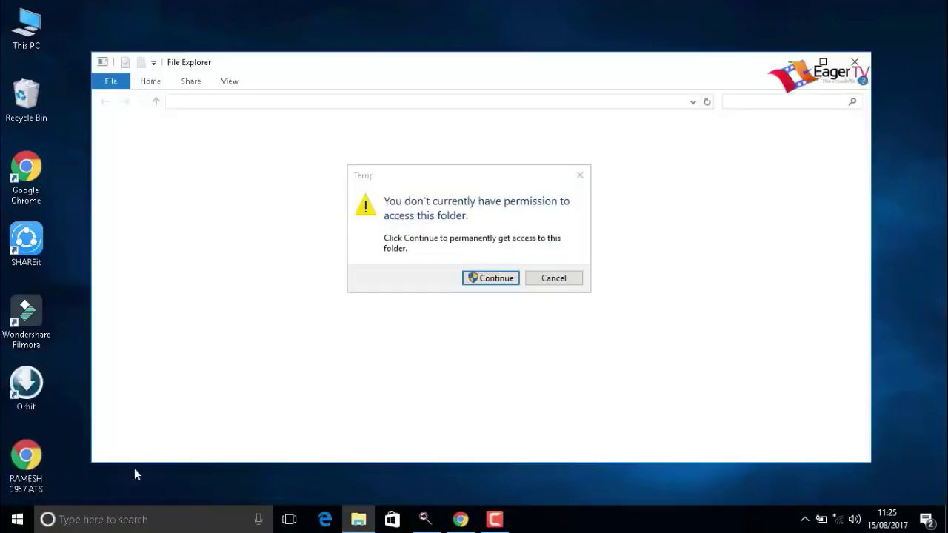
click(483, 283)
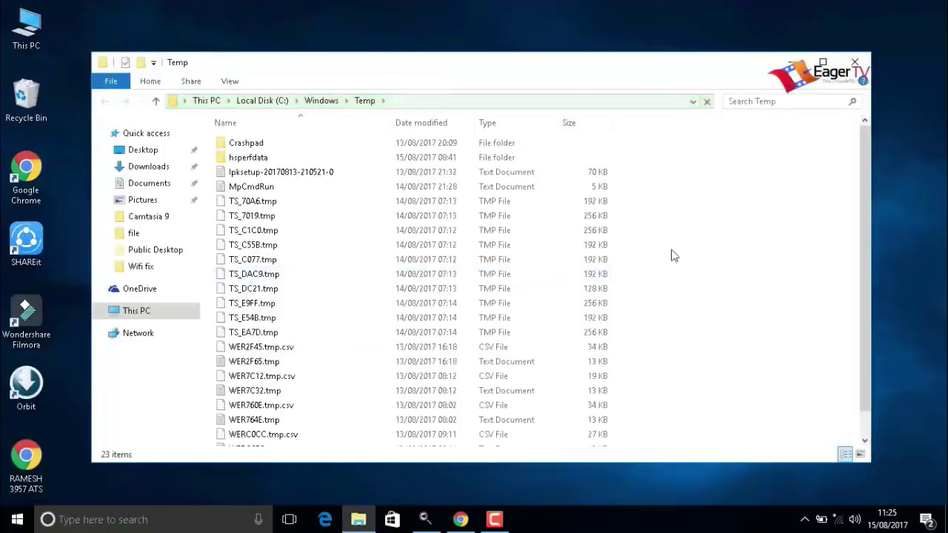
Step: Delete all items in the Windows Temp folder and close its window
key(ctrl+a)
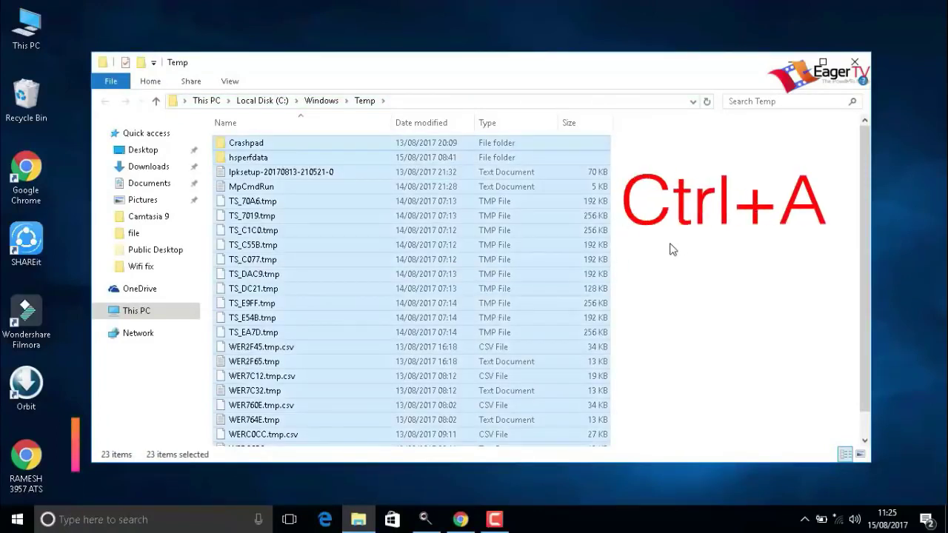
click(629, 249)
right_click(629, 249)
click(715, 200)
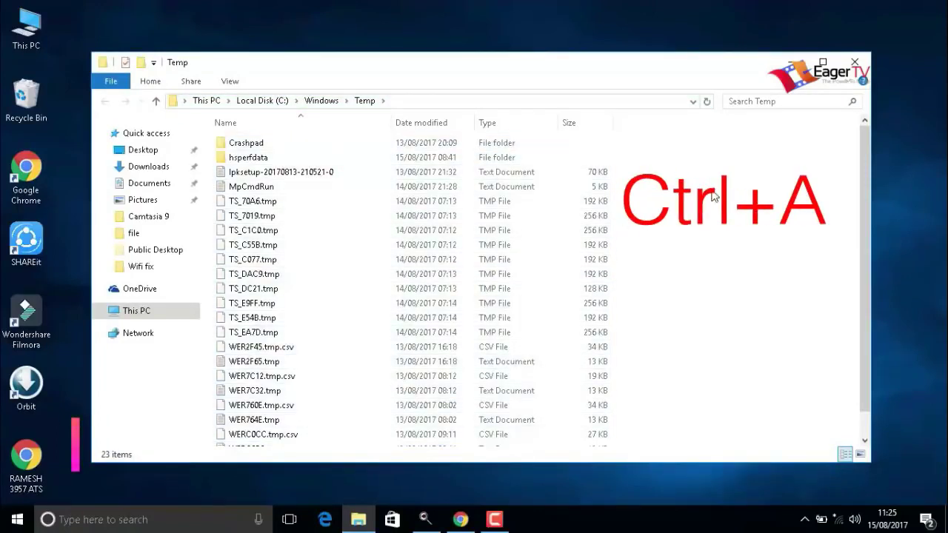
key(ctrl+a)
right_click(546, 224)
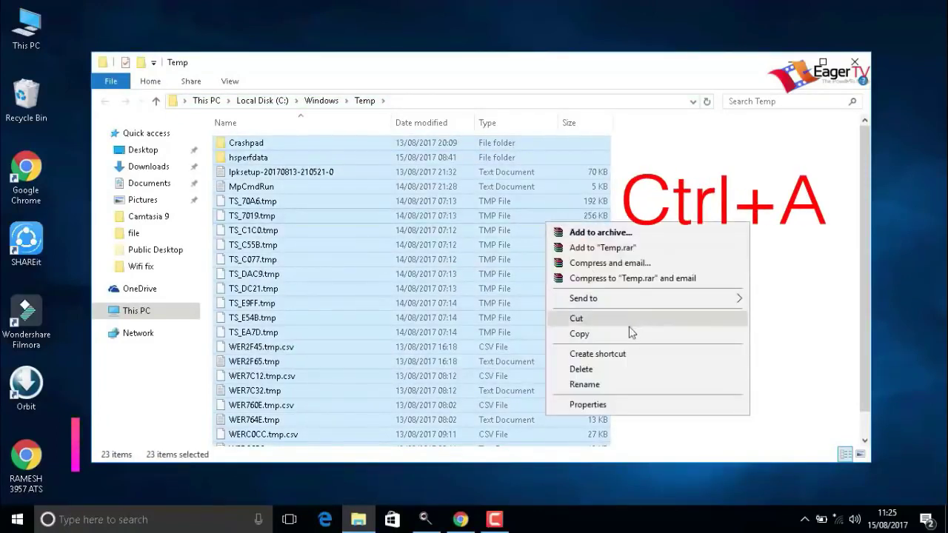
click(580, 369)
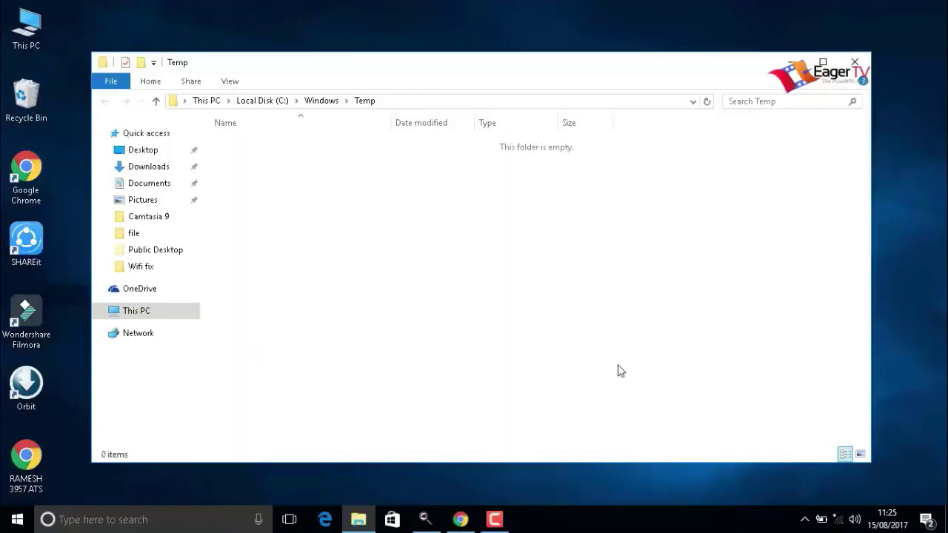
click(855, 62)
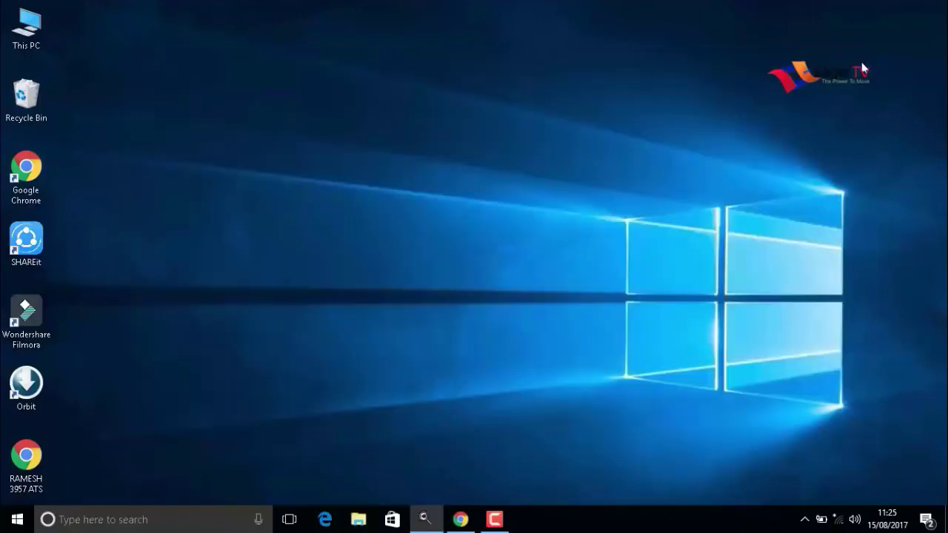
Step: Find the Run app and use it to open the Prefetch folder with prefetch
key(super)
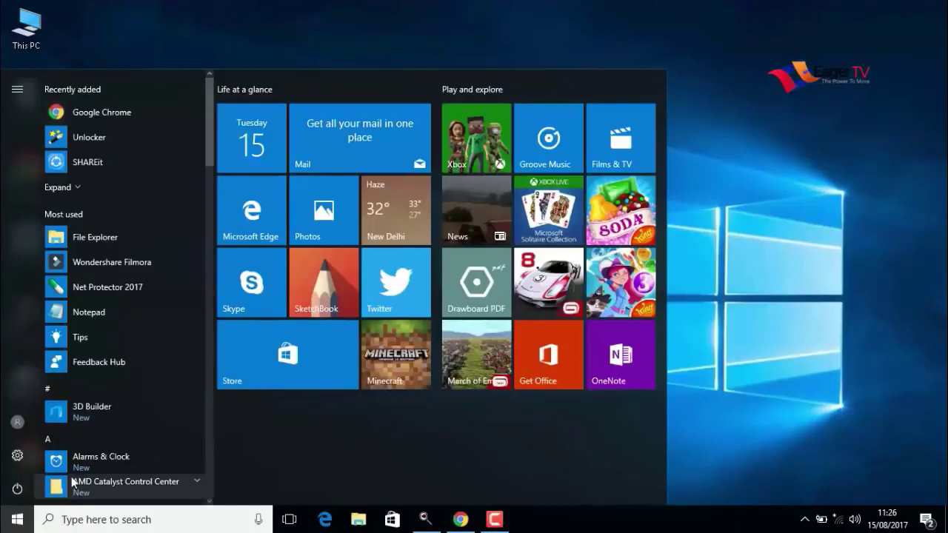
text(run)
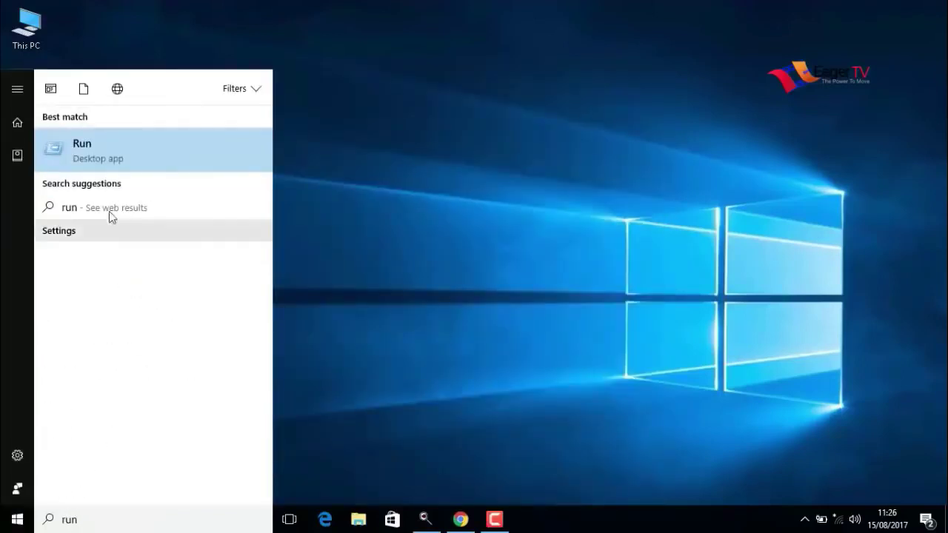
click(85, 151)
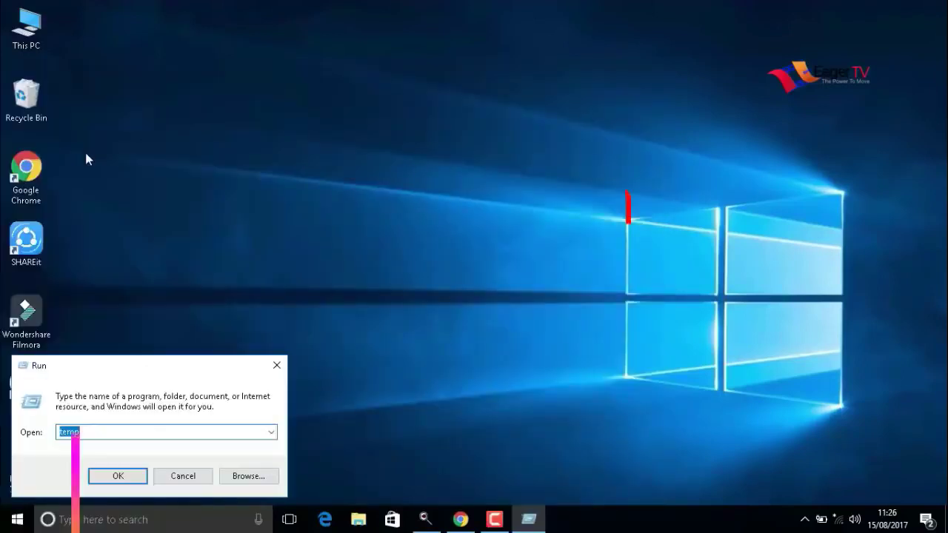
text(pre)
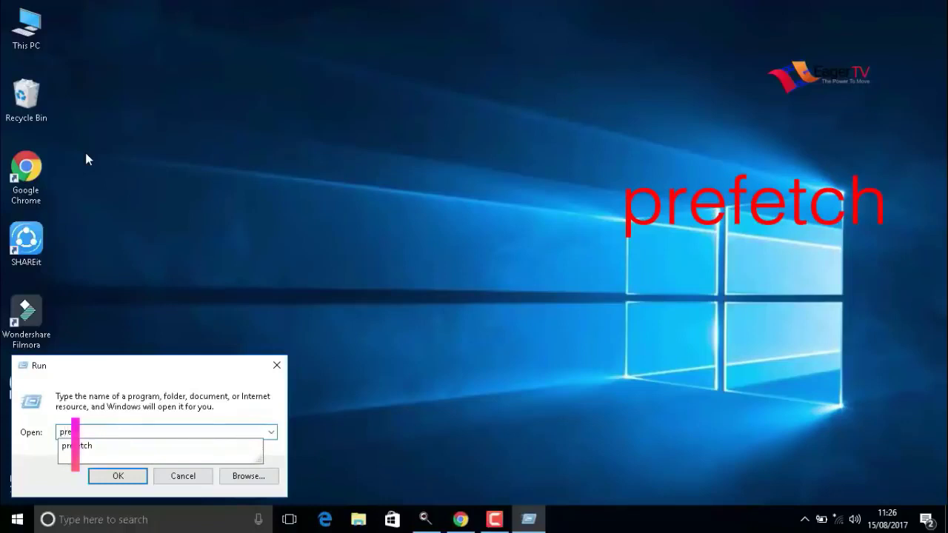
text(fetch)
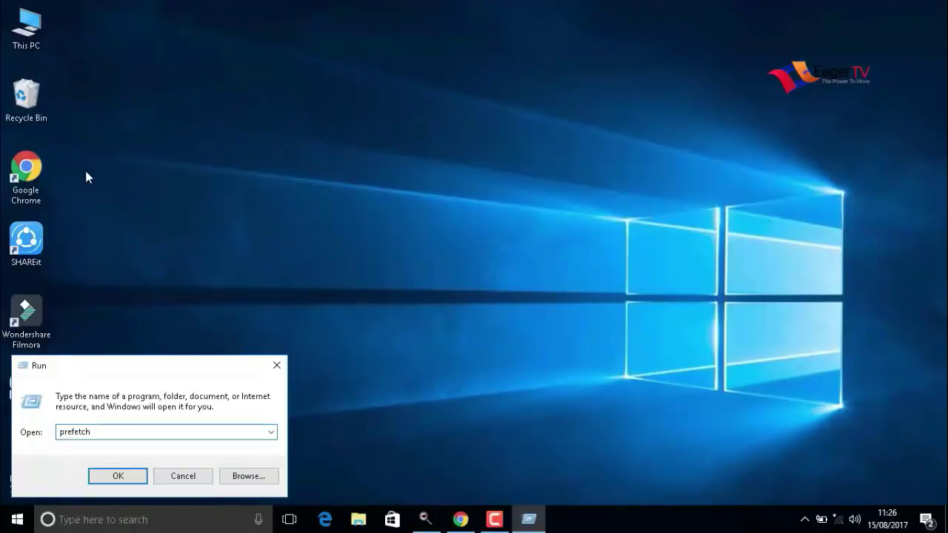
click(118, 477)
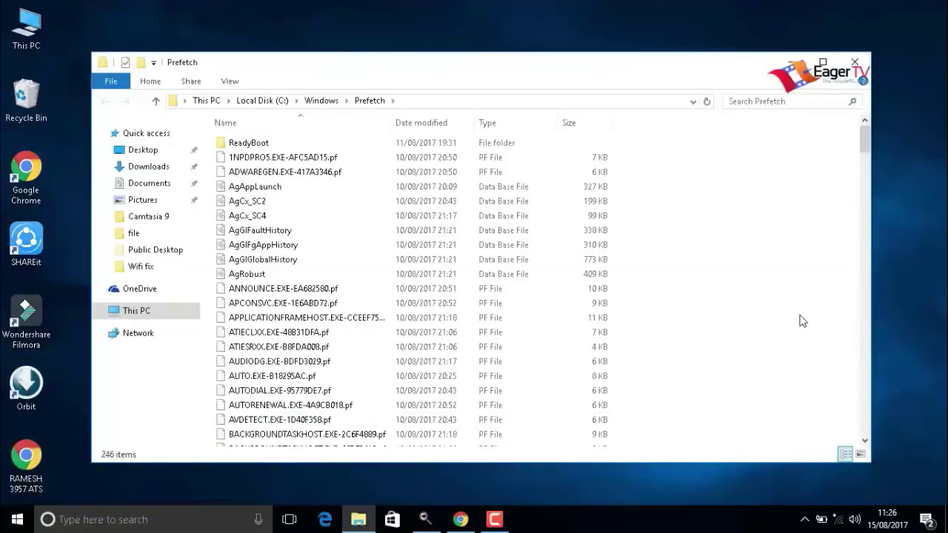
Step: Delete all items in the Windows Prefetch folder and close its window
key(ctrl+a)
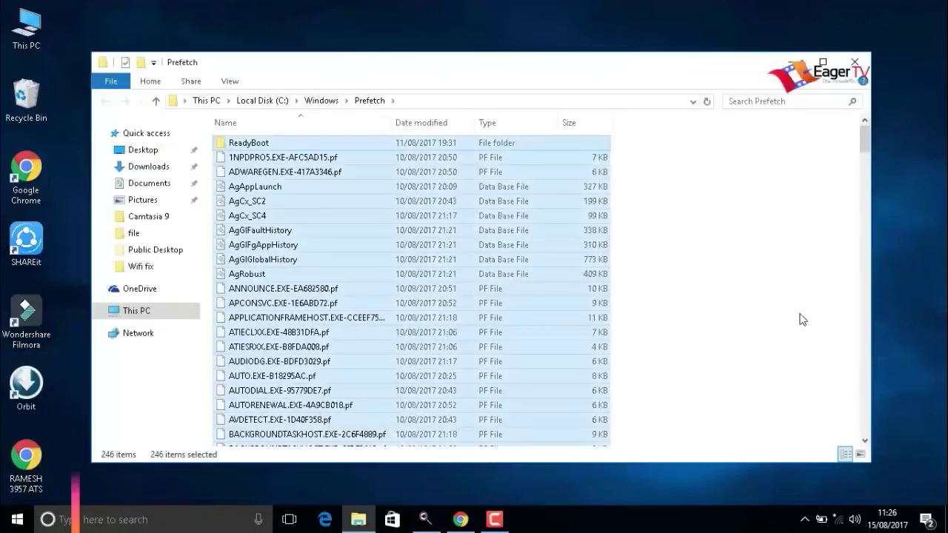
right_click(567, 292)
click(585, 440)
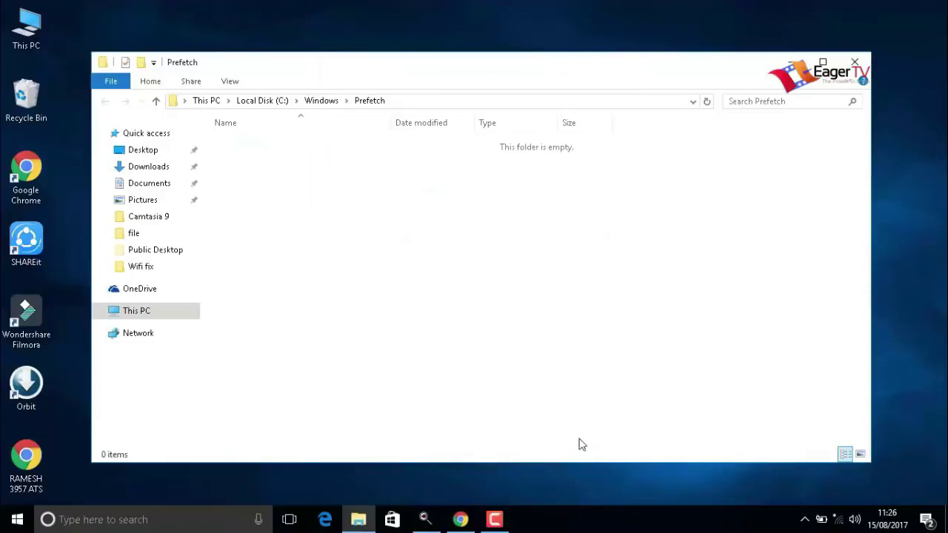
click(855, 65)
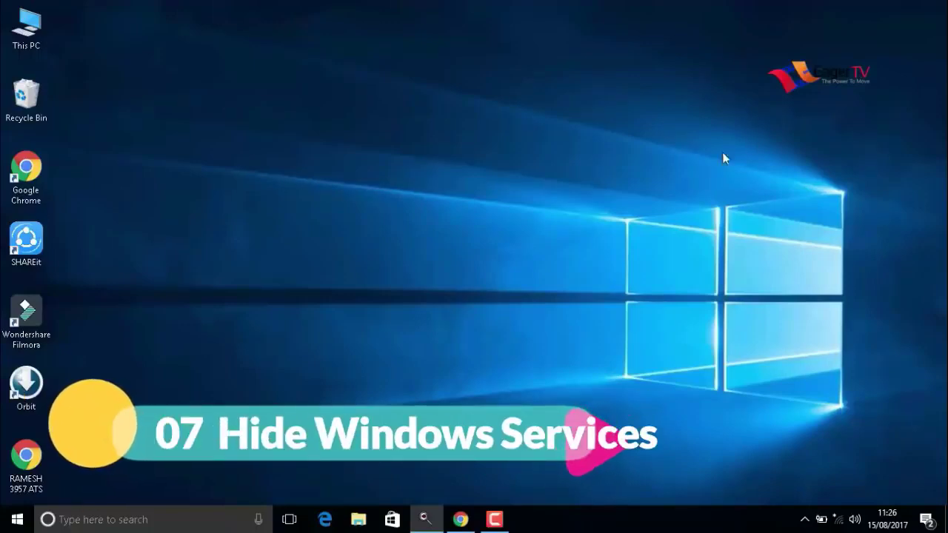
Step: Open System Configuration by running msconfig from the Run app
click(17, 518)
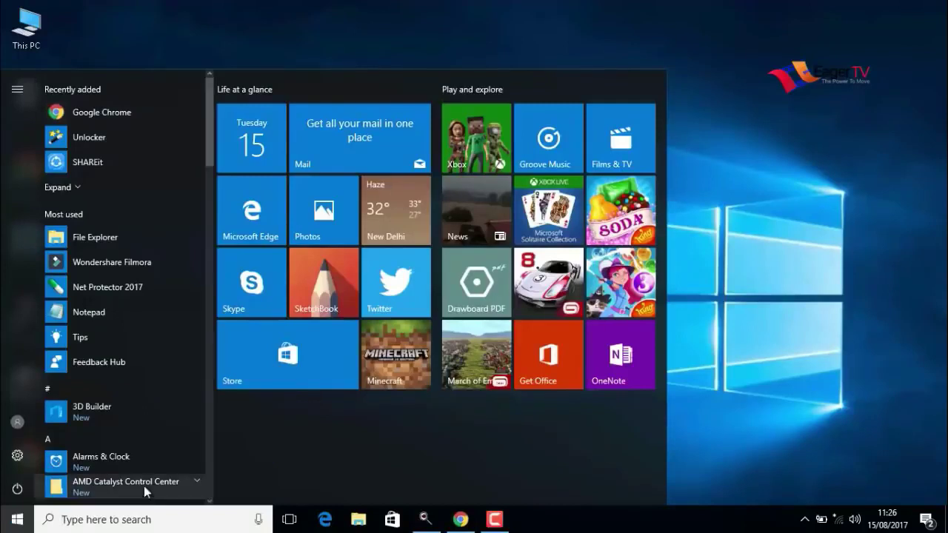
text(run)
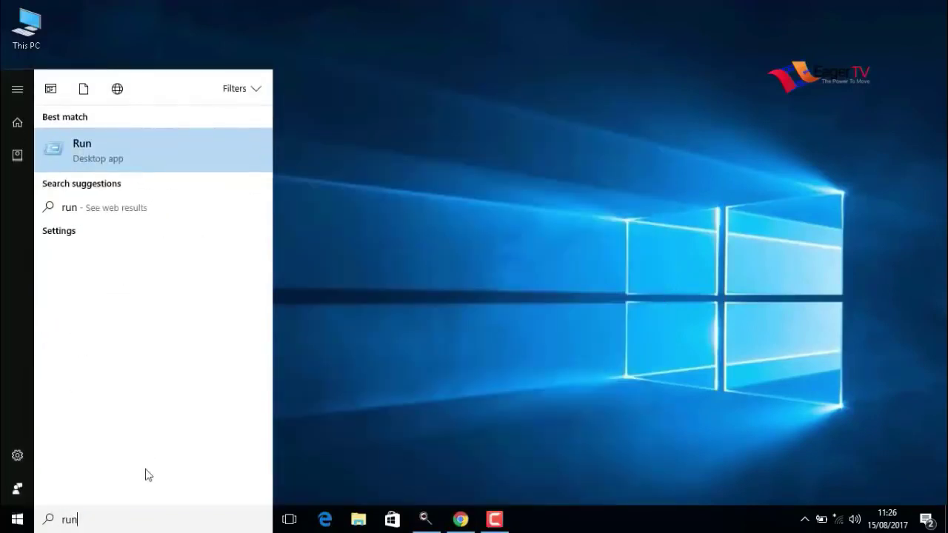
click(87, 152)
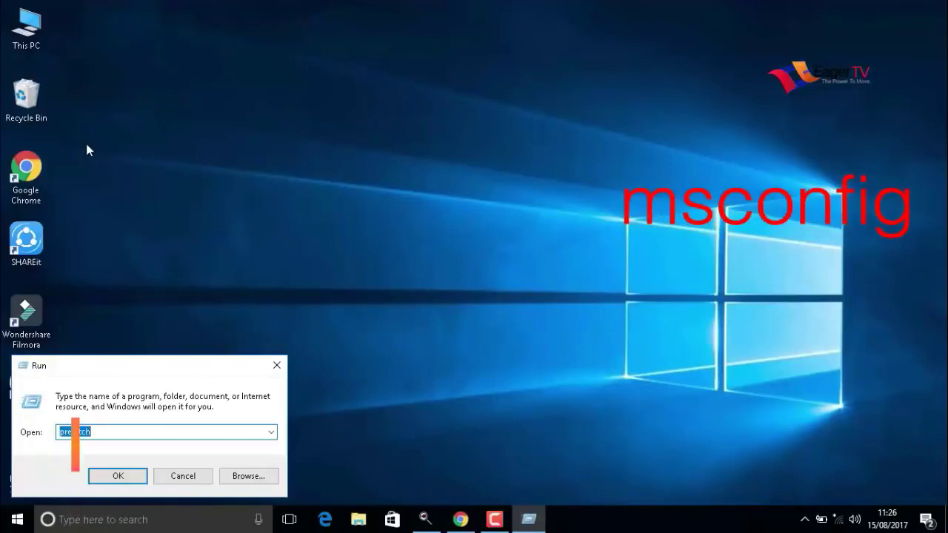
text(mscon)
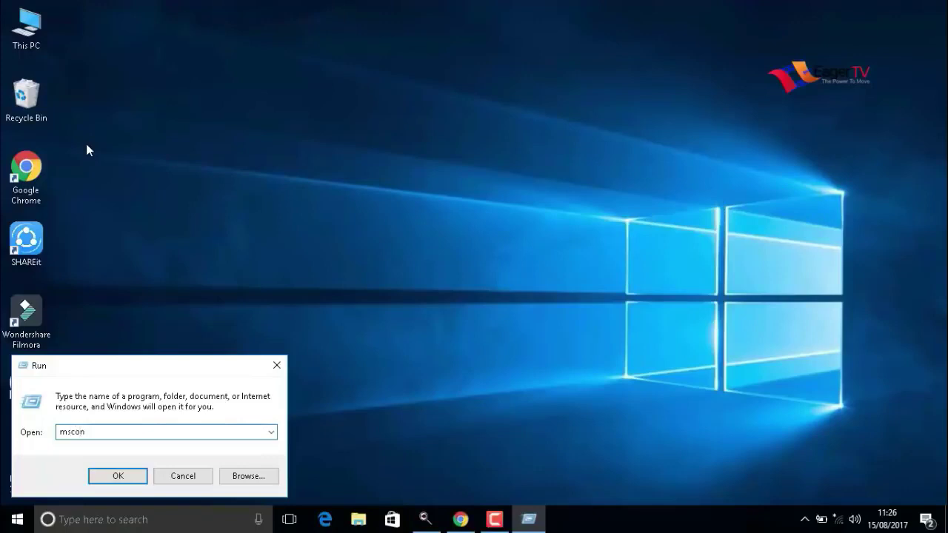
text(fig)
click(111, 476)
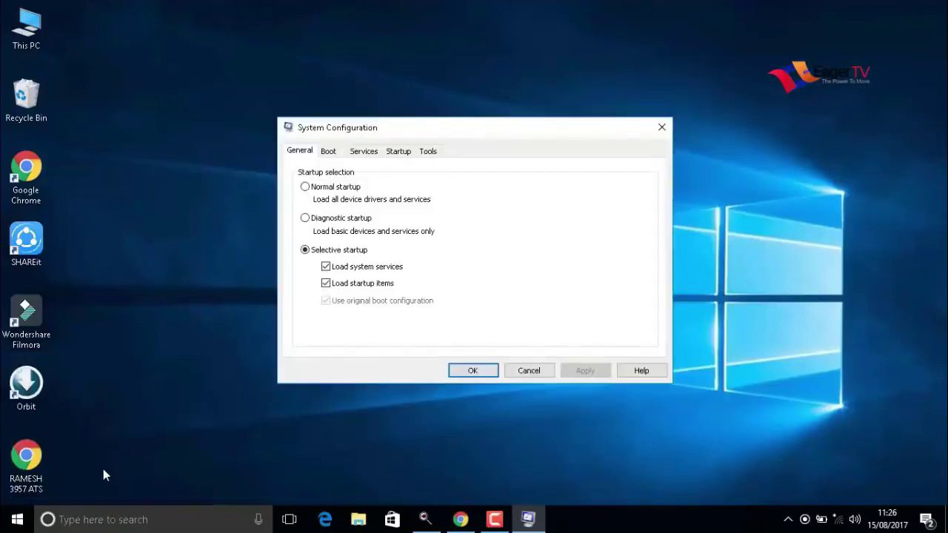
Step: Hide all Microsoft services in System Configuration's list of services and accept the dialog
click(375, 154)
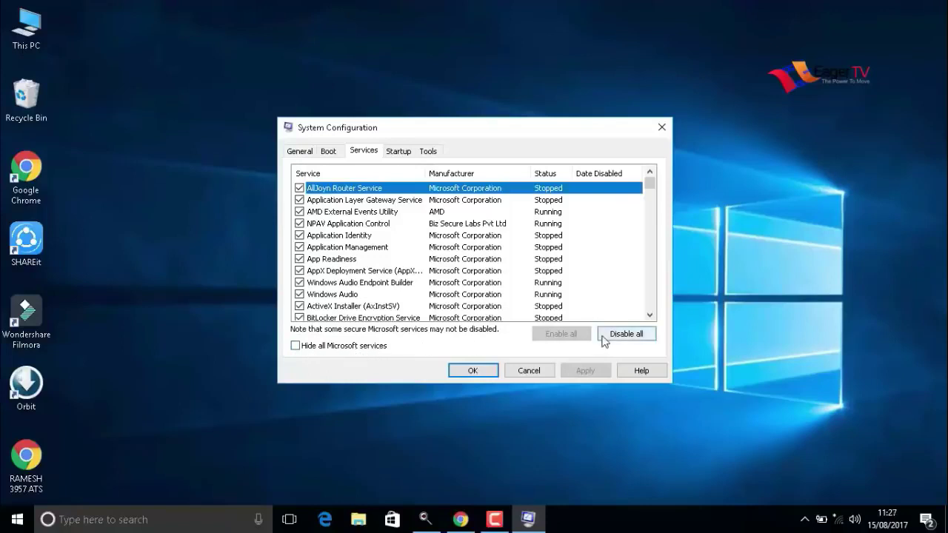
click(295, 346)
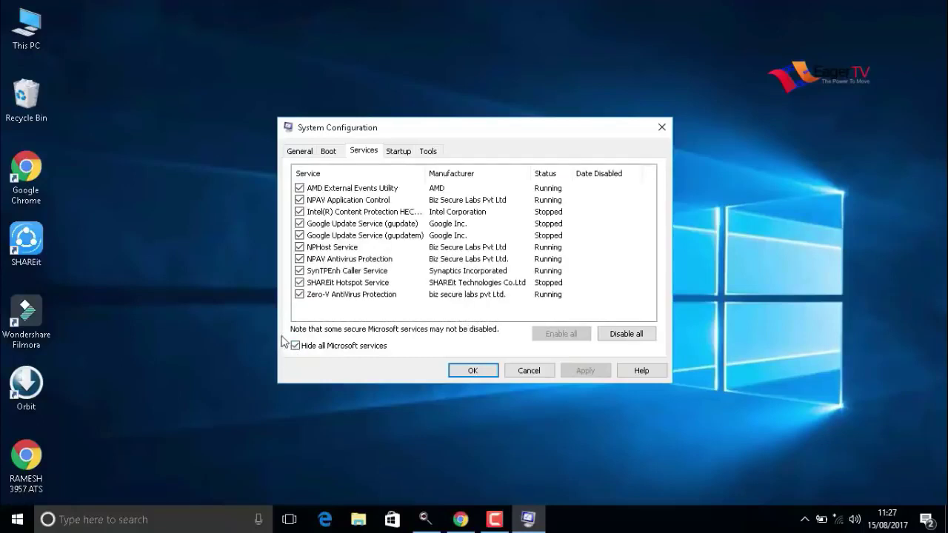
click(466, 371)
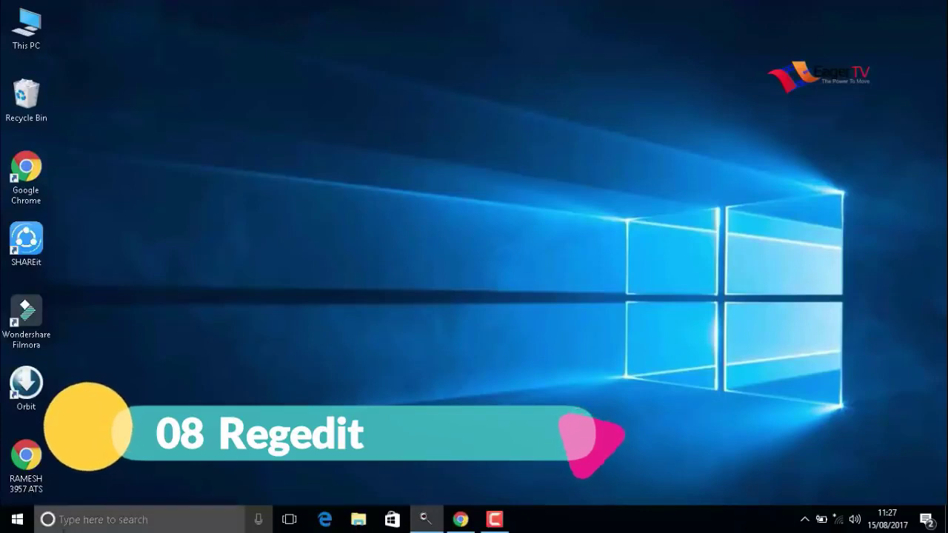
Step: Open the Registry Editor by running regedit from the Run app
click(16, 522)
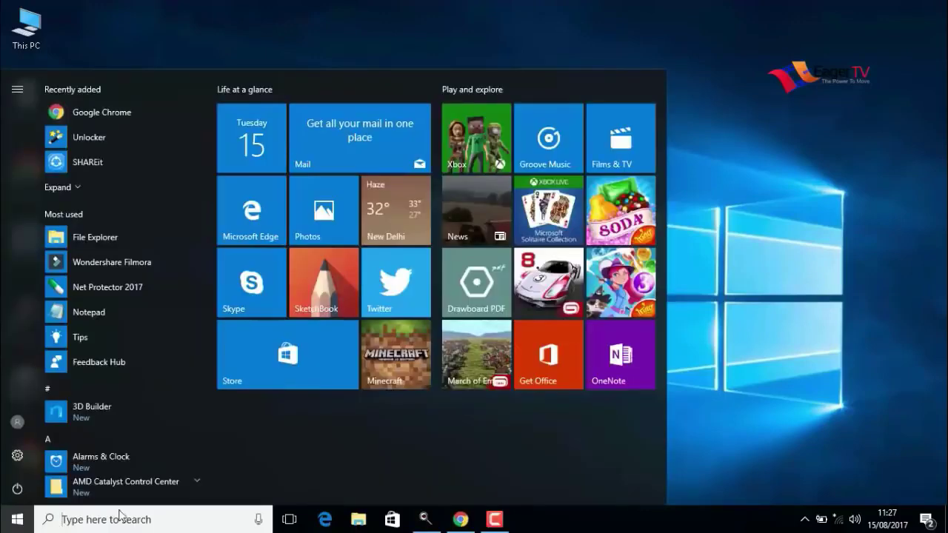
text(run)
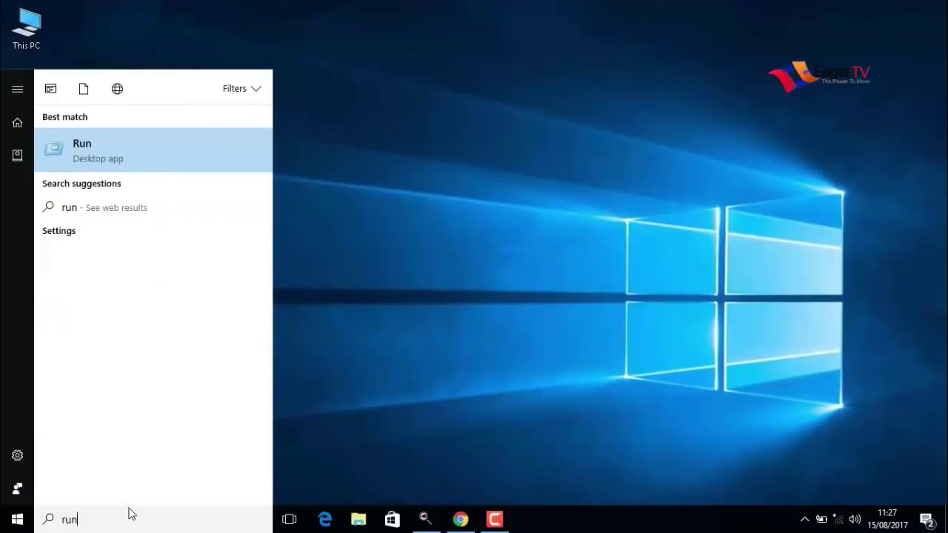
click(87, 152)
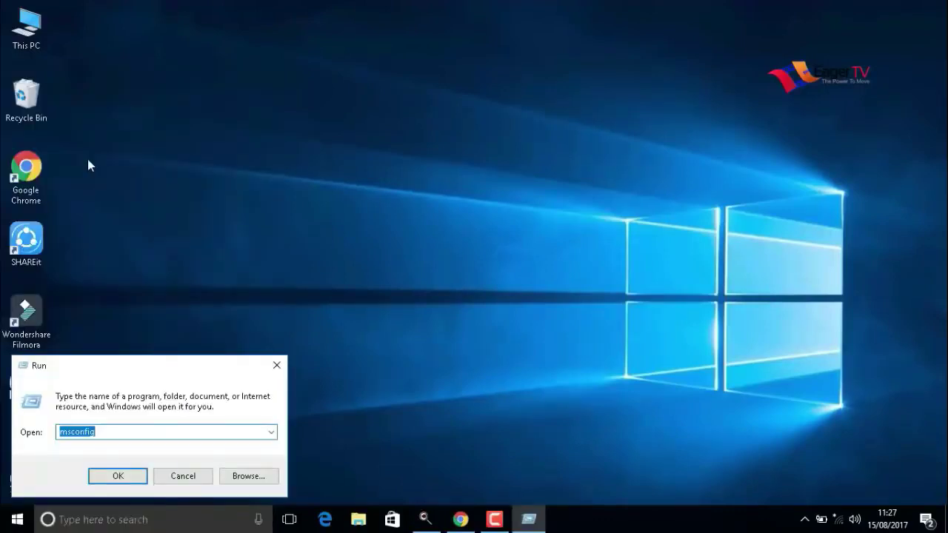
text(regedit)
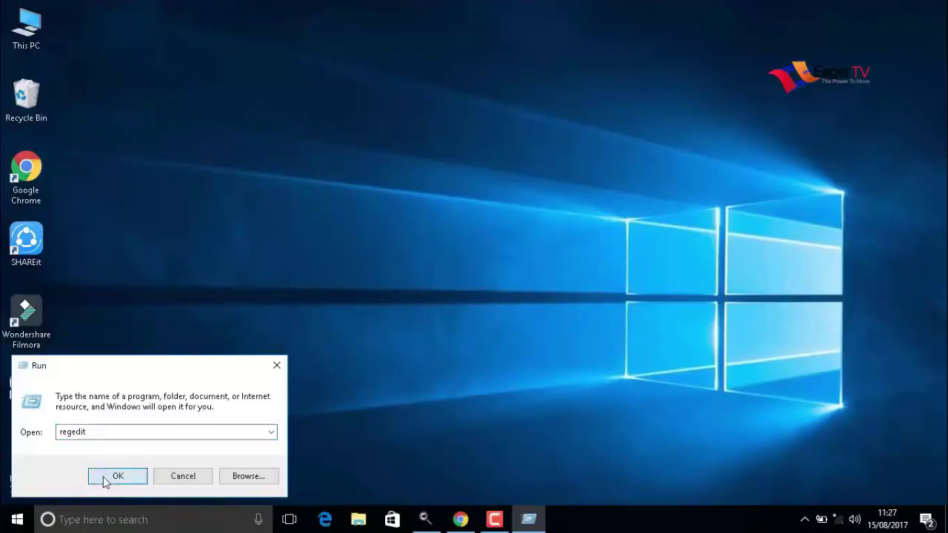
click(104, 476)
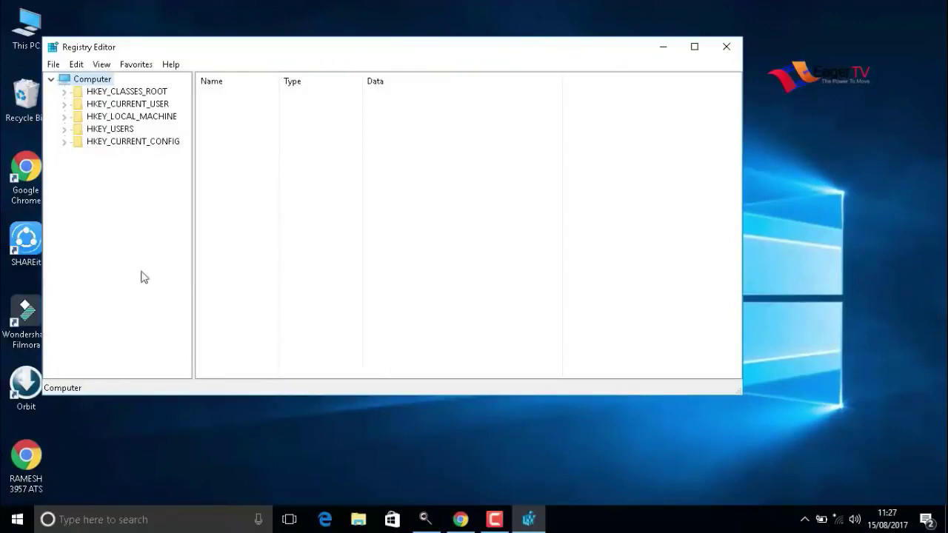
Step: Set the MouseHoverTime value to 10 in the registry key HKEY_CURRENT_USER\Control Panel\Mouse
double_click(114, 107)
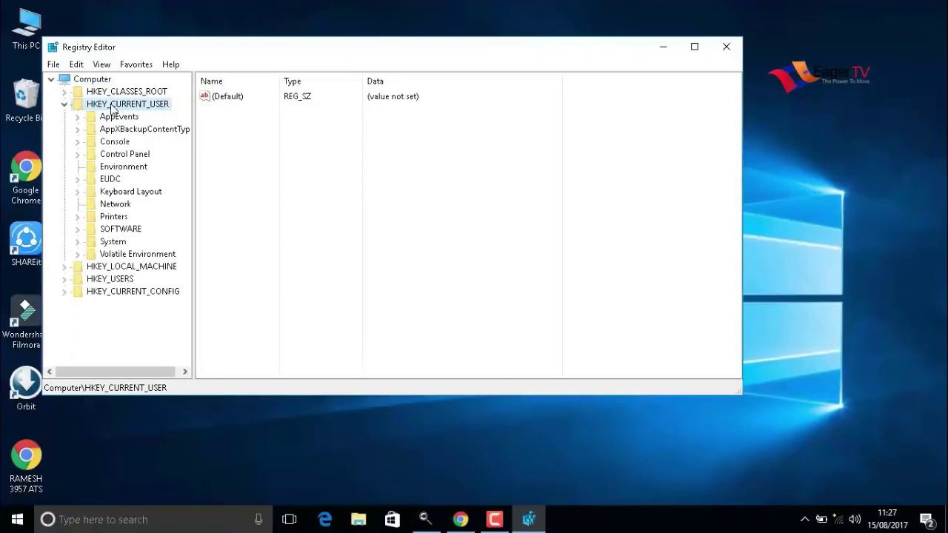
double_click(119, 155)
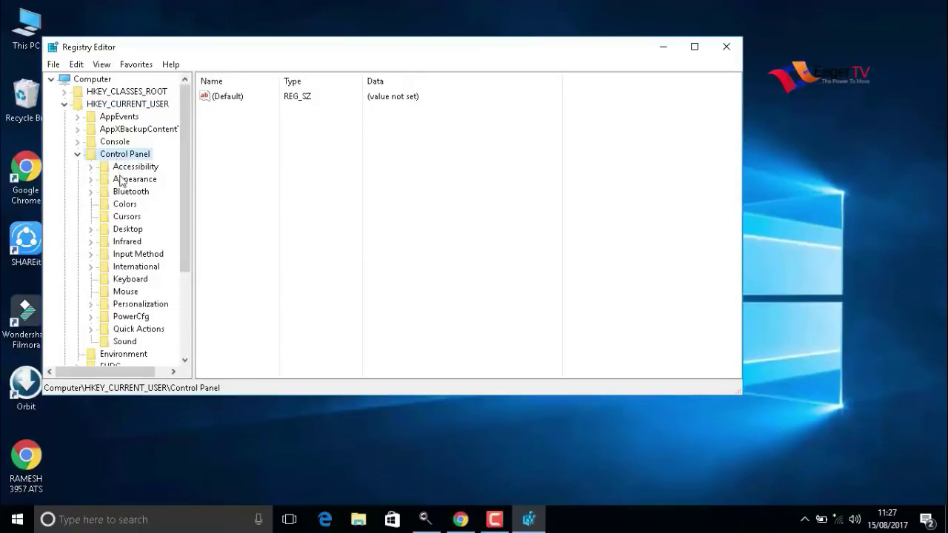
click(127, 293)
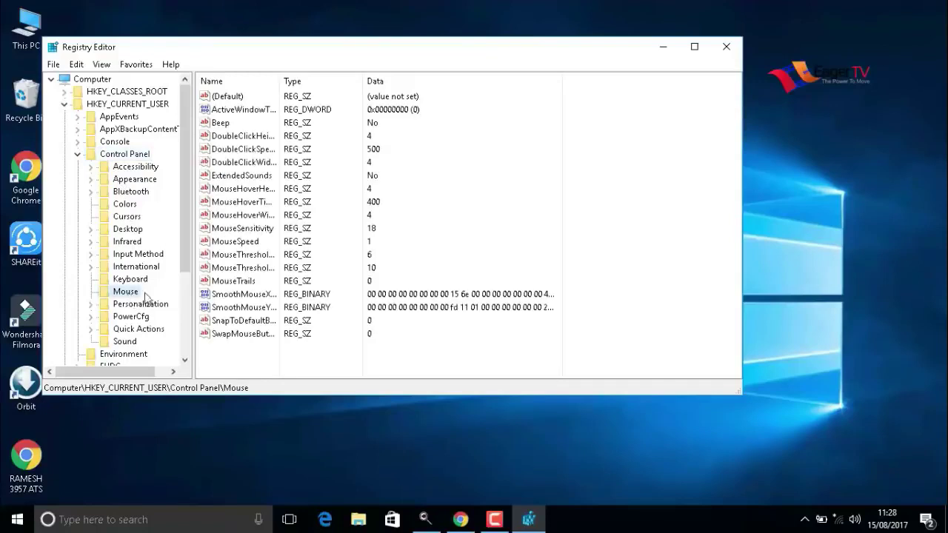
click(261, 210)
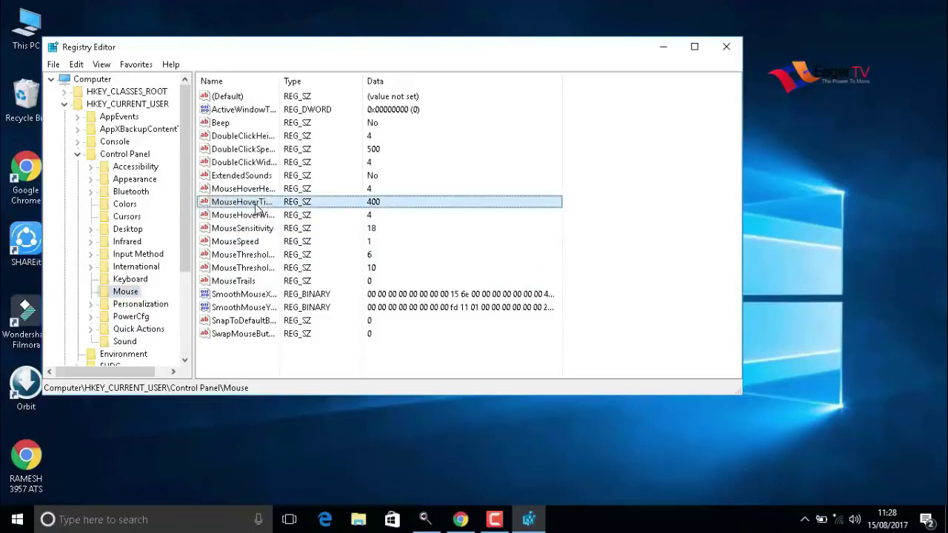
double_click(258, 209)
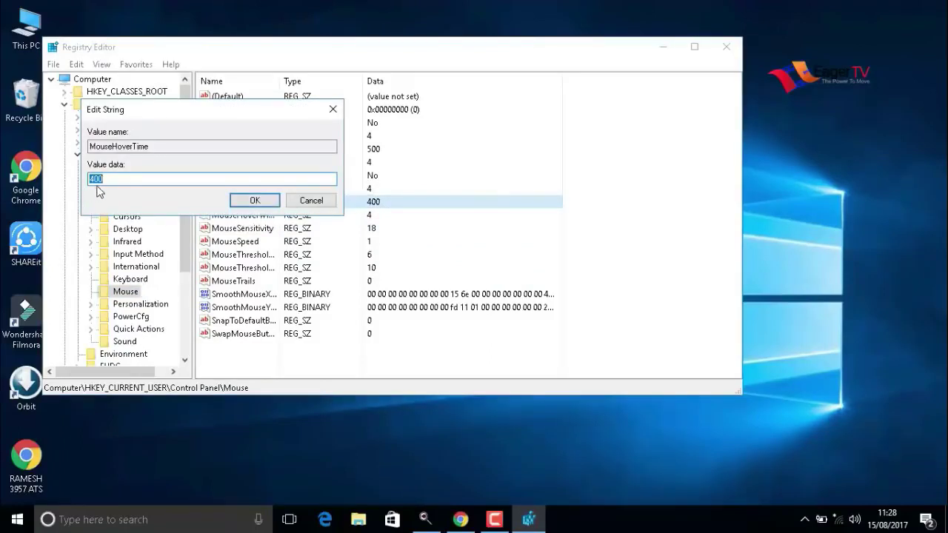
text(10)
click(254, 200)
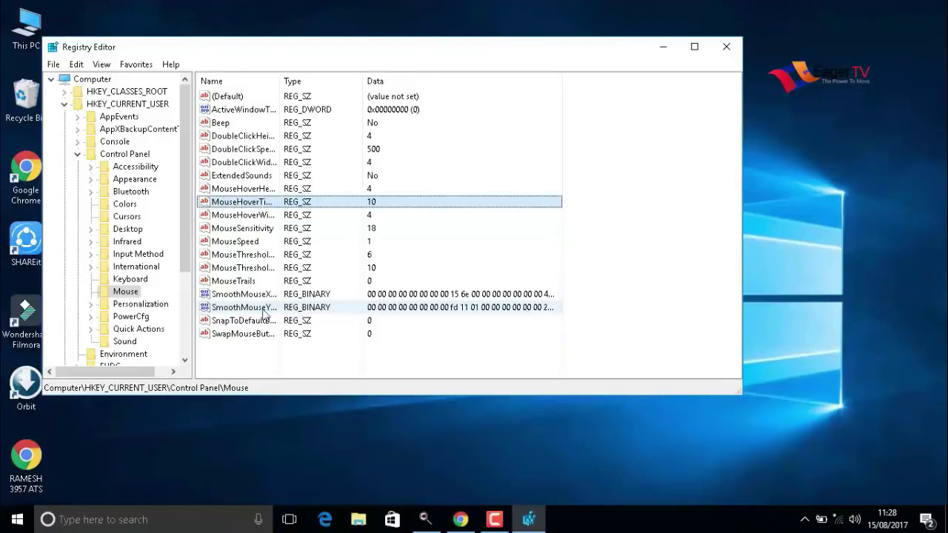
Step: Set the MenuShowDelay value to 10 in the registry key HKEY_CURRENT_USER\Control Panel\Desktop and close the Registry Editor
drag(190, 268, 199, 334)
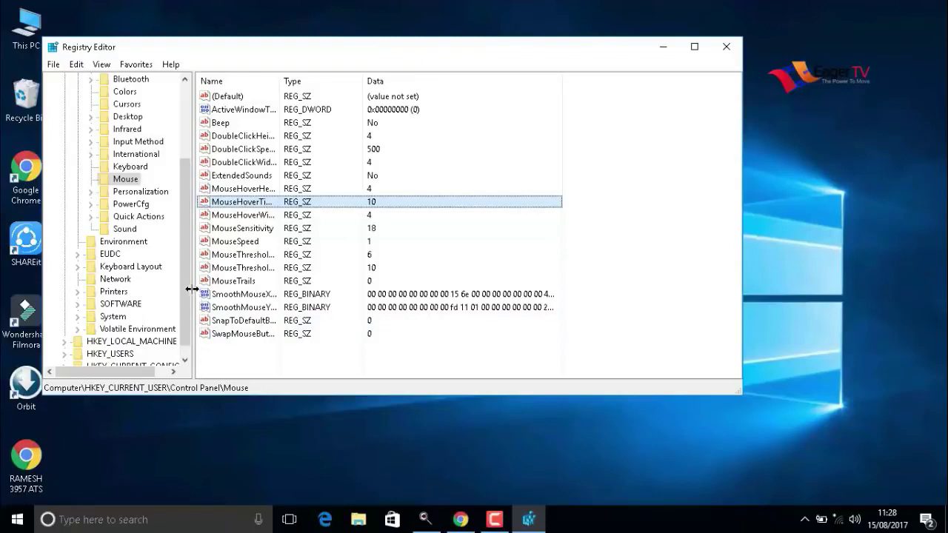
click(124, 120)
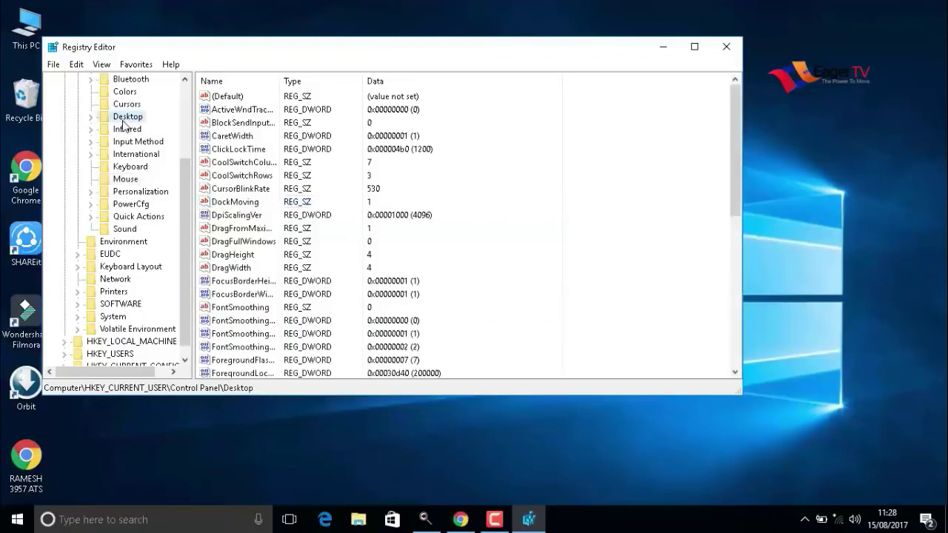
double_click(124, 120)
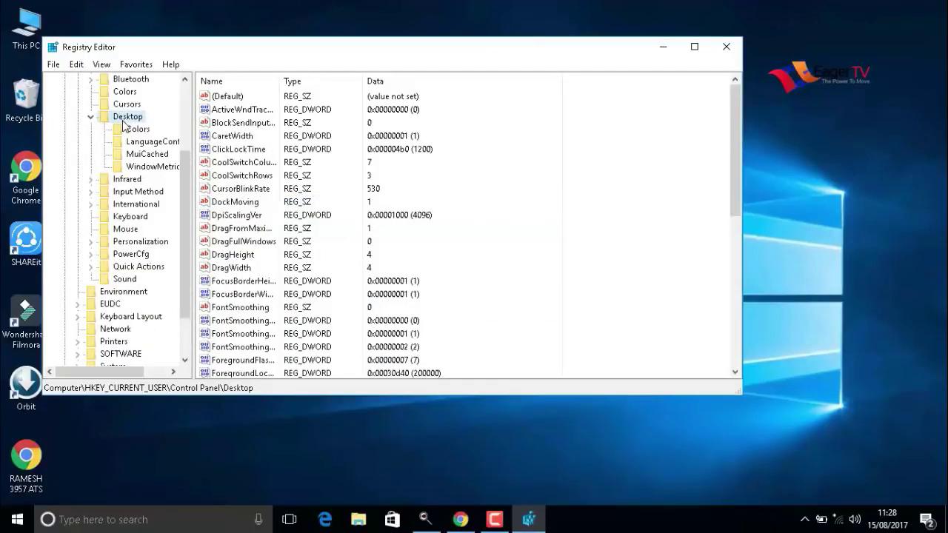
click(526, 231)
scroll(523, 250, down, 3)
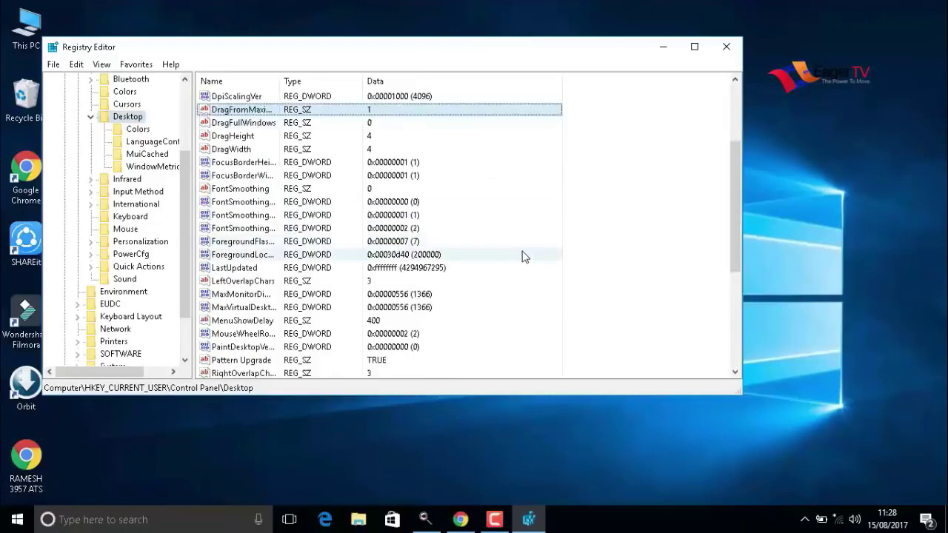
scroll(522, 257, down, 3)
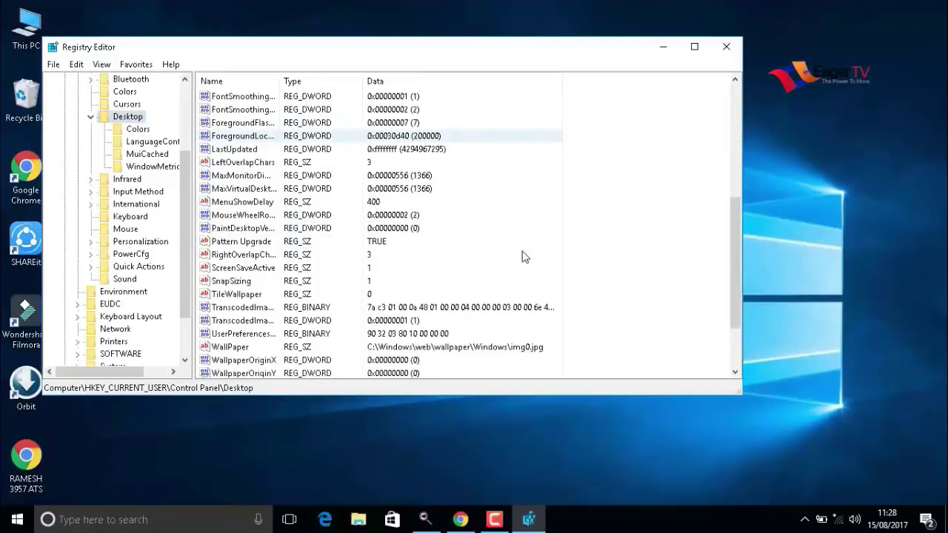
double_click(249, 205)
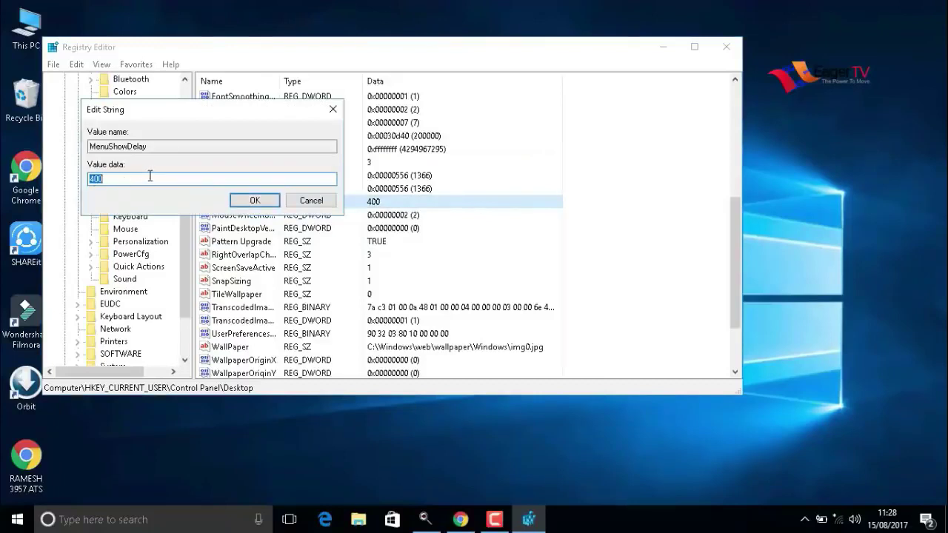
text(10)
click(250, 201)
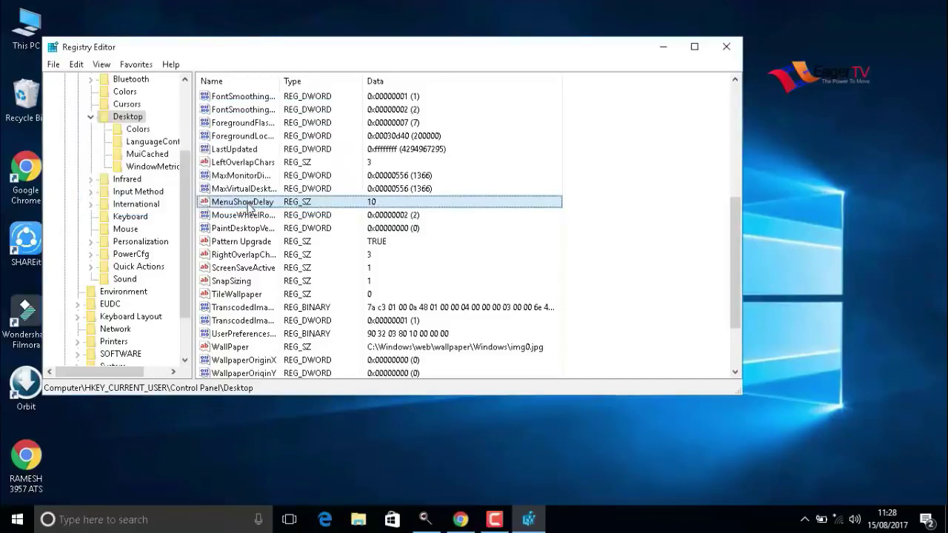
key(alt+F4)
Step: Refresh the Windows desktop twice
right_click(228, 139)
click(278, 216)
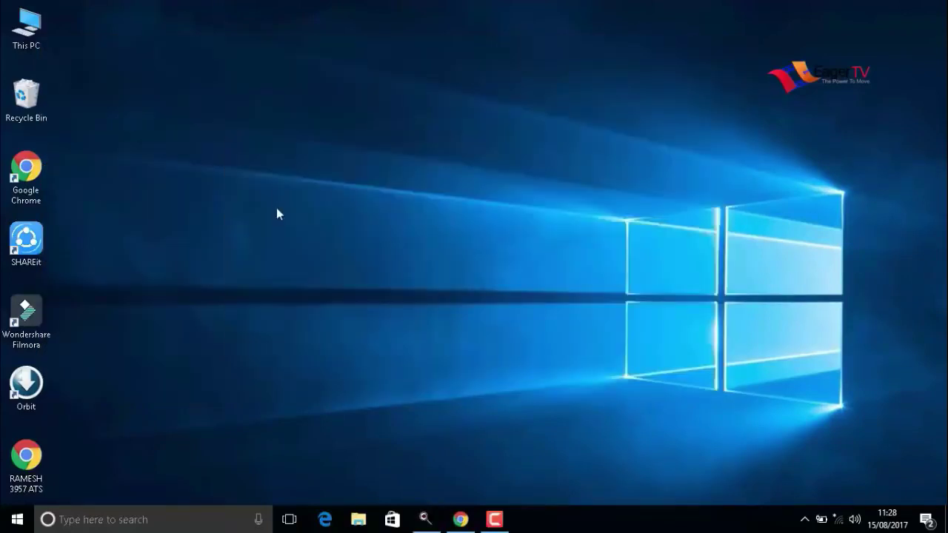
right_click(273, 191)
click(321, 273)
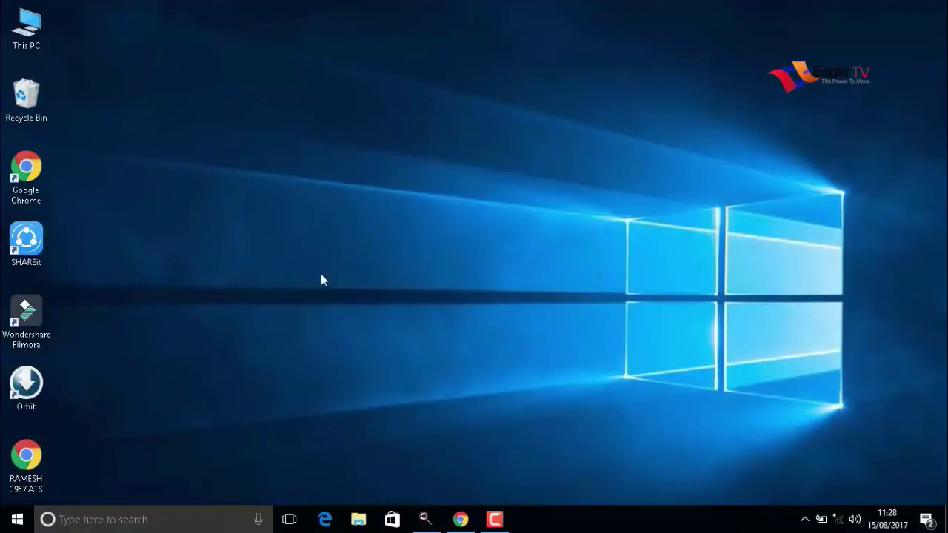